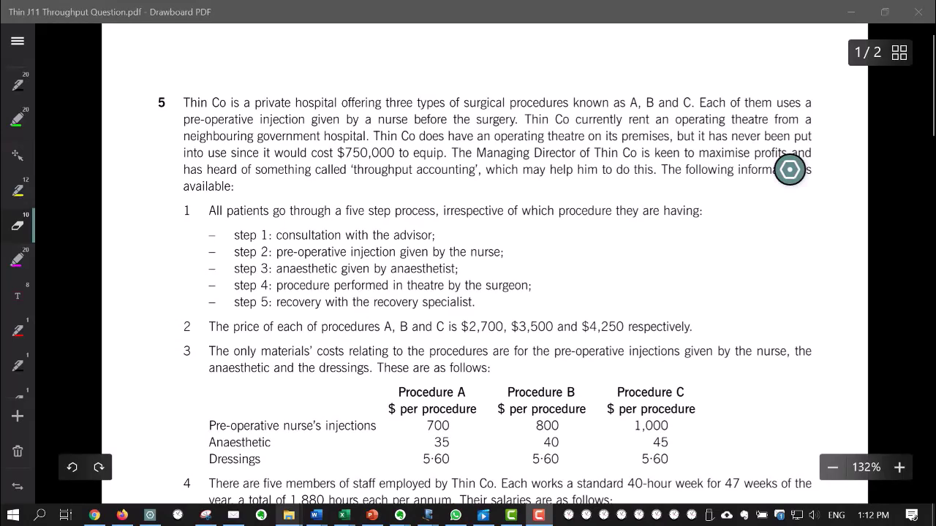
Highlight the line 'Calculate the throughput accounting ratio for procedure C.' in yellow
left_click(17, 155)
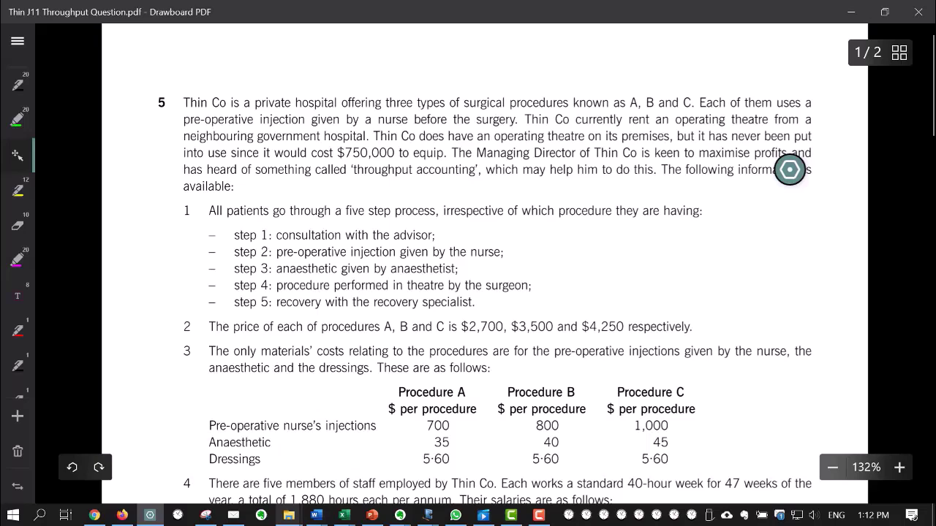
scroll(790, 169, "down", 6)
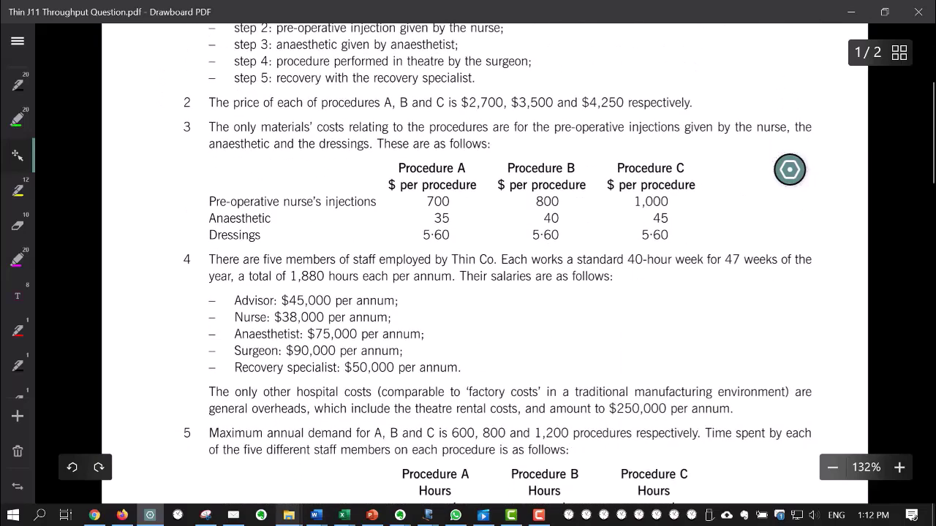
scroll(789, 169, "down", 2)
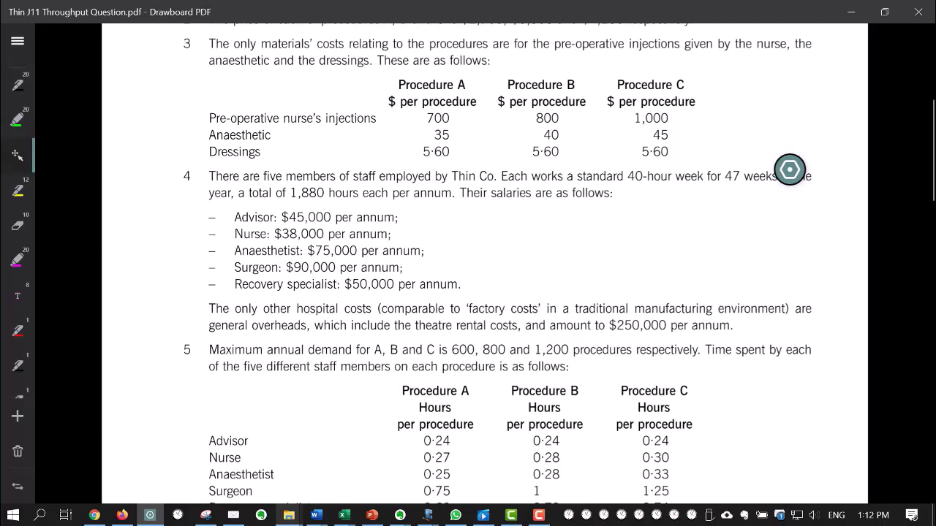
scroll(789, 170, "down", 14)
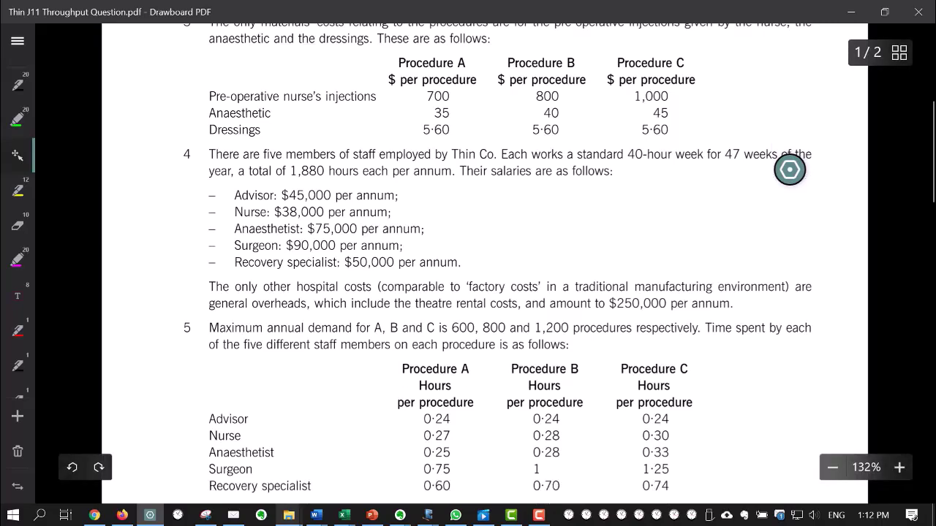
scroll(790, 170, "up", 1)
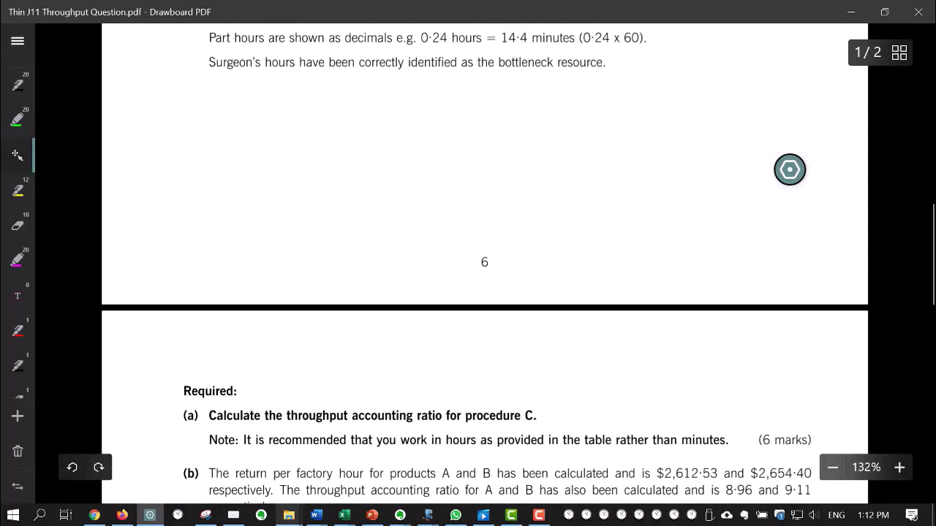
key("4")
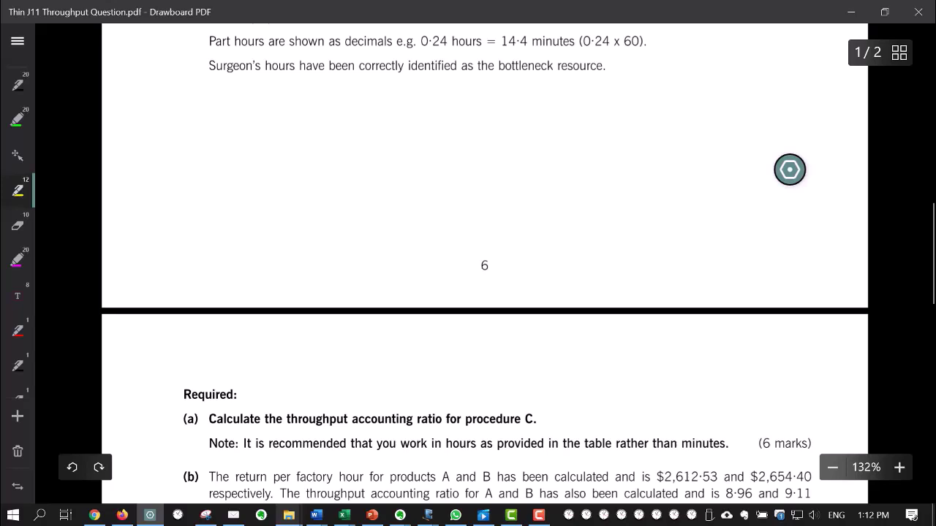
mouse_move(593, 417)
left_mouse_down()
mouse_move(172, 418)
mouse_move(595, 416)
left_mouse_up()
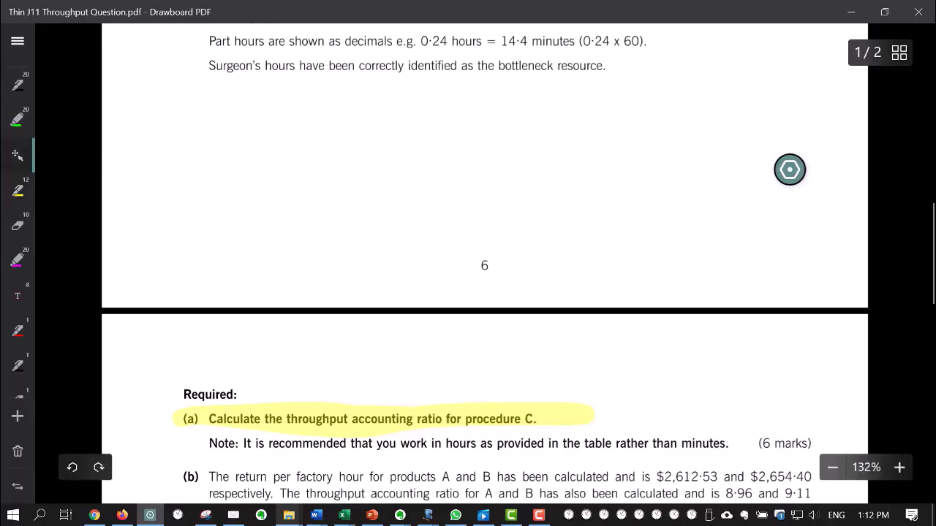
Scroll back up to the Thin Co opening with procedure prices and materials costs
scroll(484, 263, "up", 4)
scroll(485, 262, "up", 8)
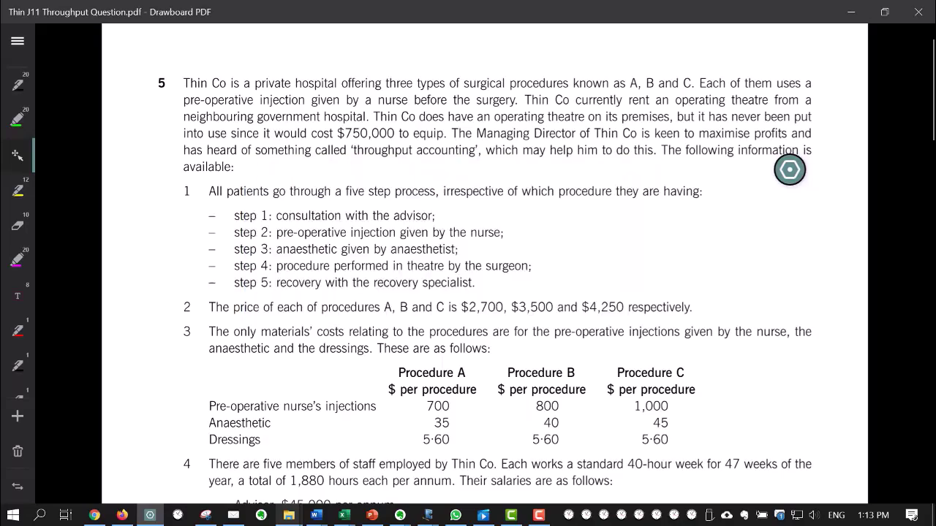
Scroll through the staff hours table down to the Required section
scroll(485, 284, "down", 8)
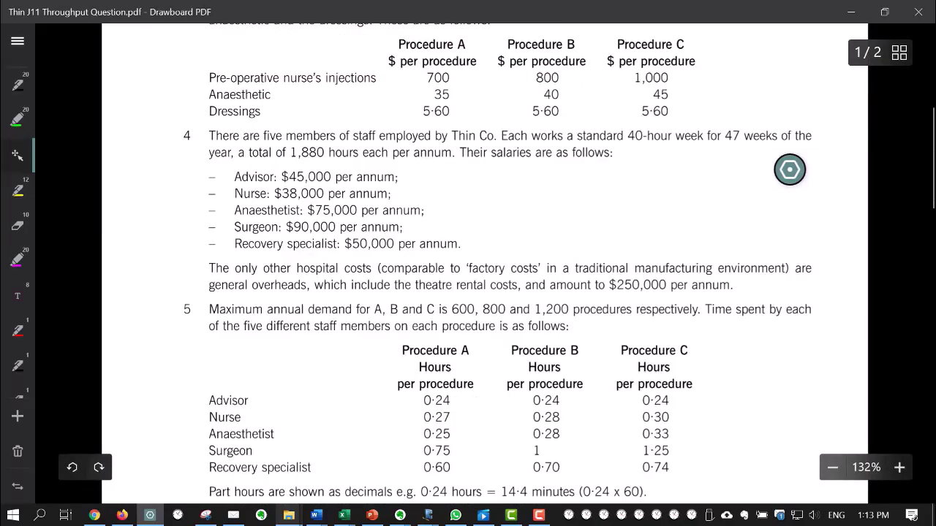
scroll(484, 284, "down", 4)
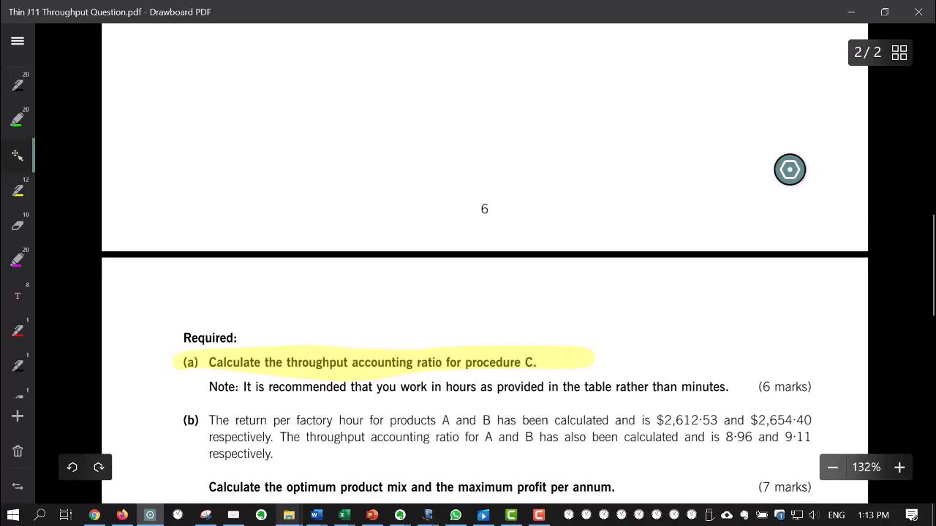
scroll(485, 284, "up", 1)
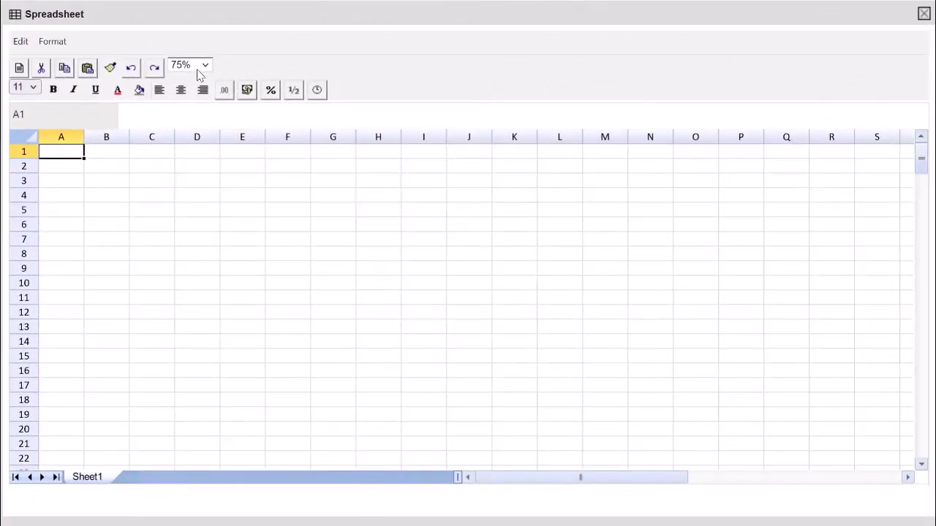
Set the sheet zoom to 100% and move the selection toward cell B2
left_click(205, 66)
left_click(205, 138)
key("Down")
key("Right")
key("Right")
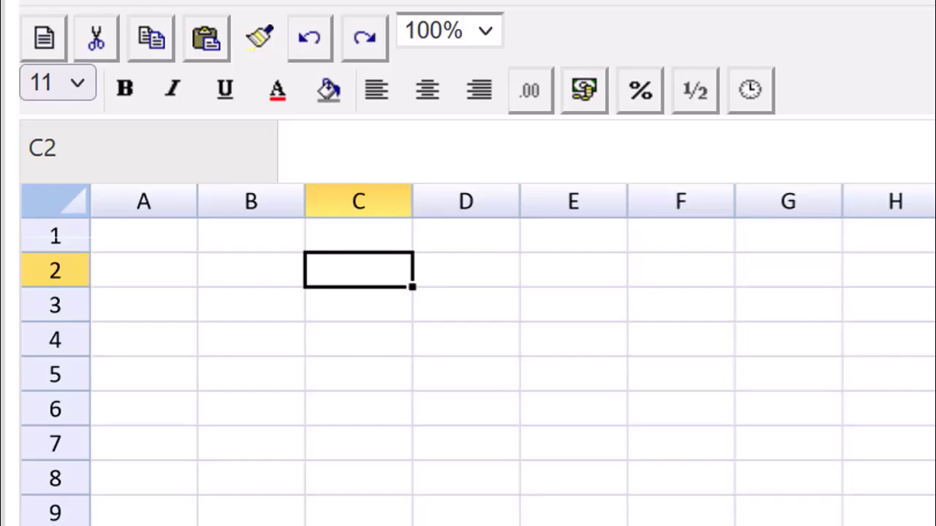
Enter column headings A, B and C in C2:E2
type("A")
key("Tab")
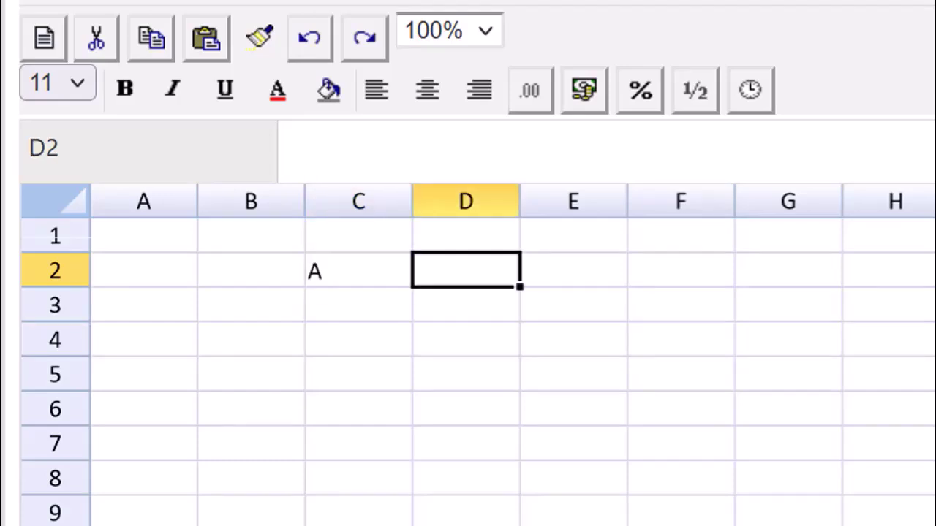
type("B")
key("Tab")
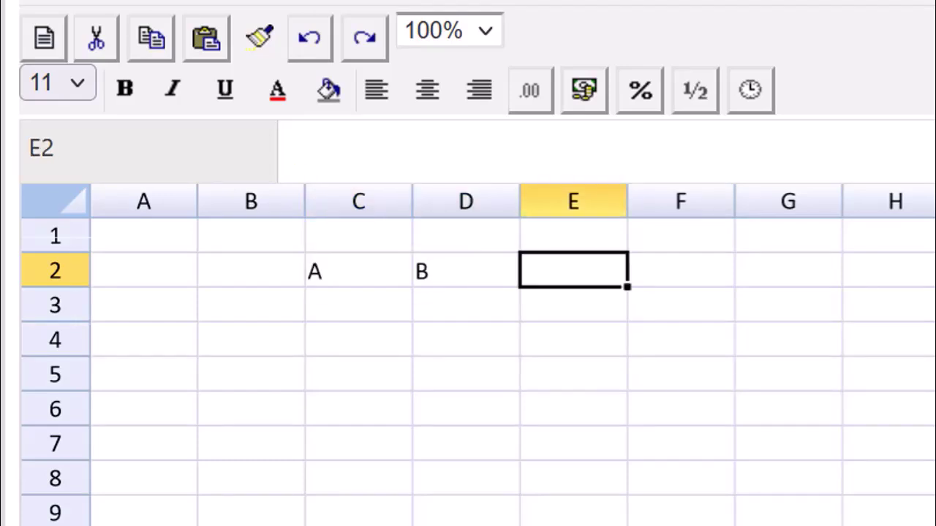
type("C")
key("Return")
Label rows B3:B5 as TPC / H, OFC / H and TPAR
left_click(358, 305)
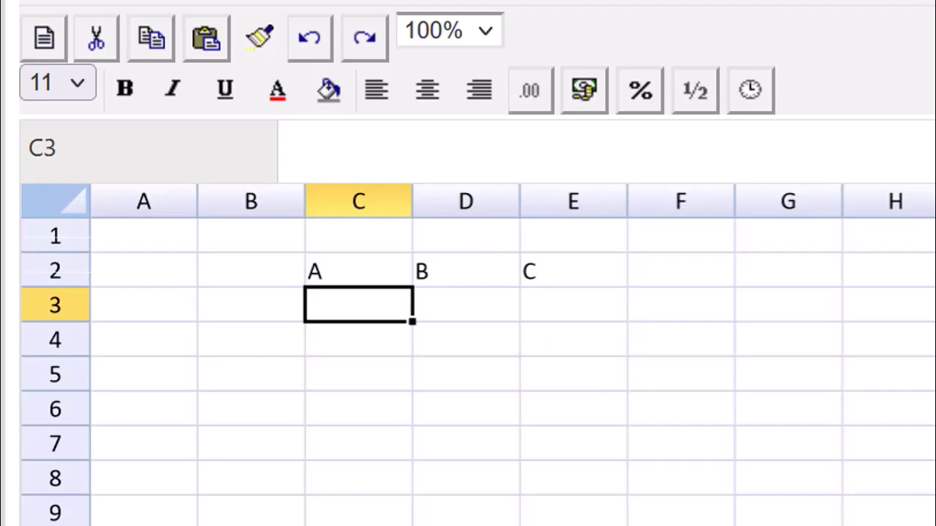
left_click(250, 305)
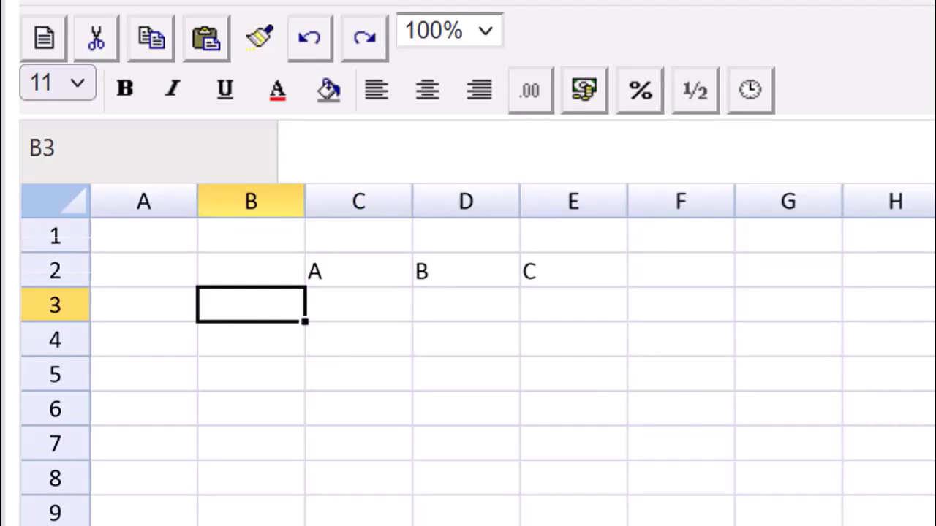
type("TPC ")
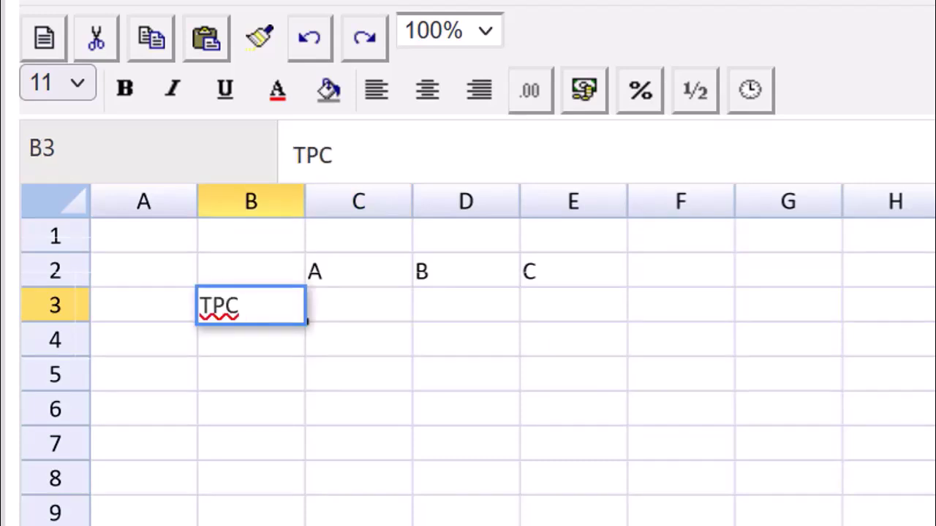
type("/ H")
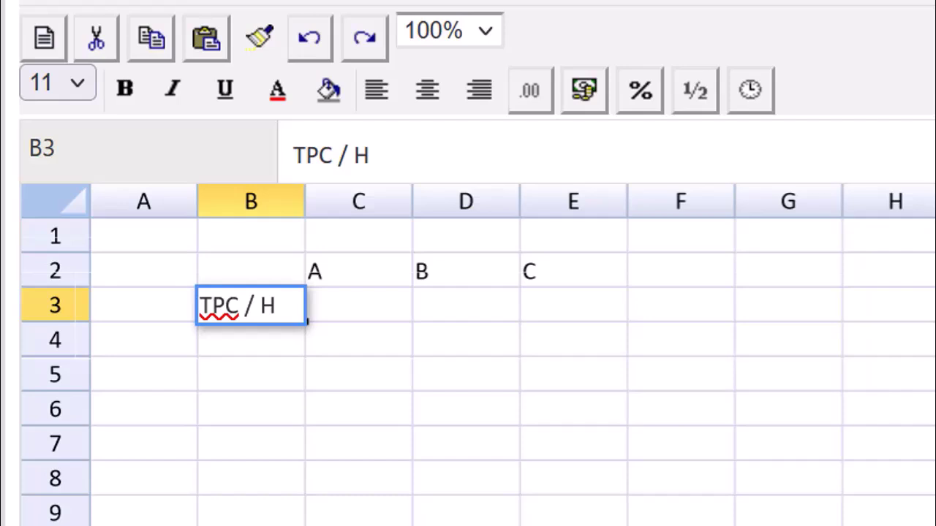
key("Return")
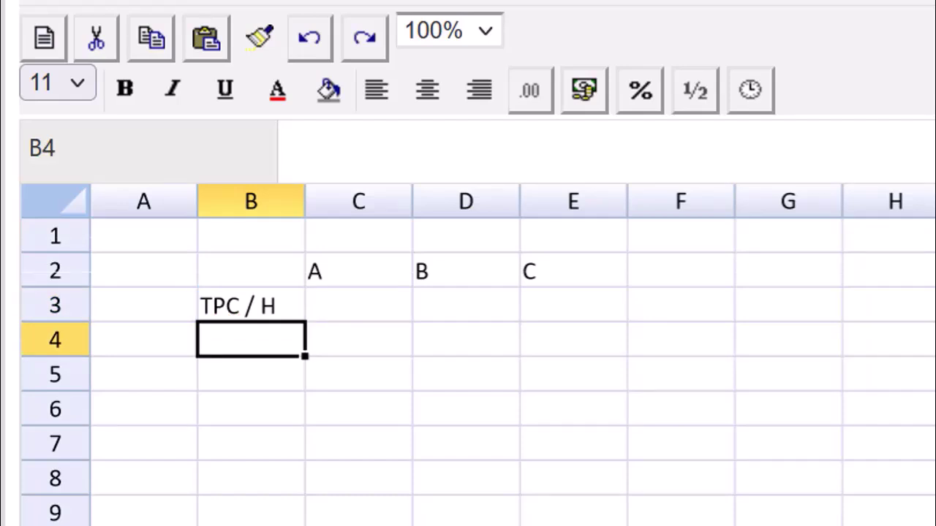
type("OFC")
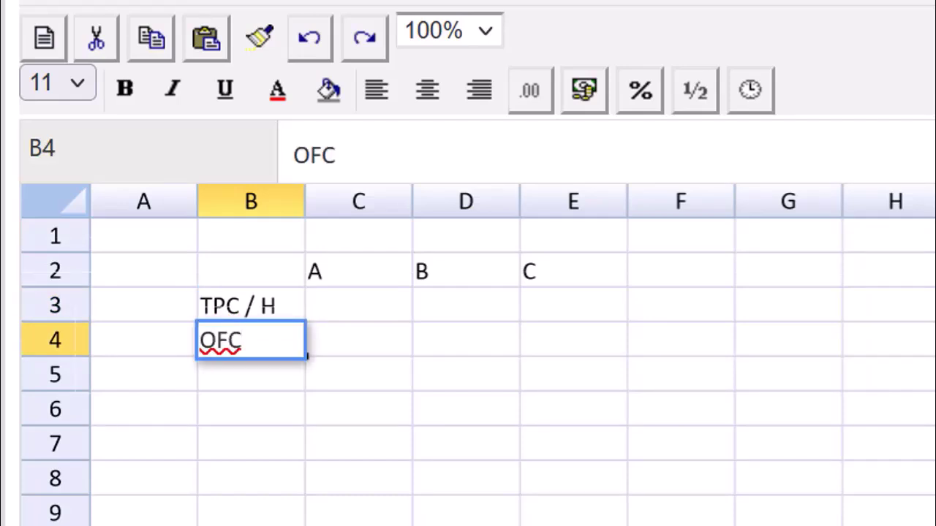
type(" / H")
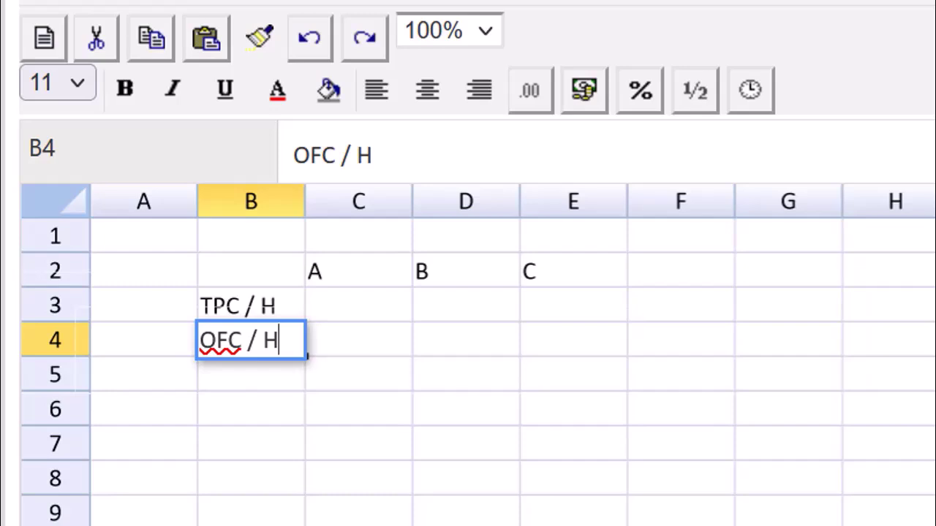
key("Return")
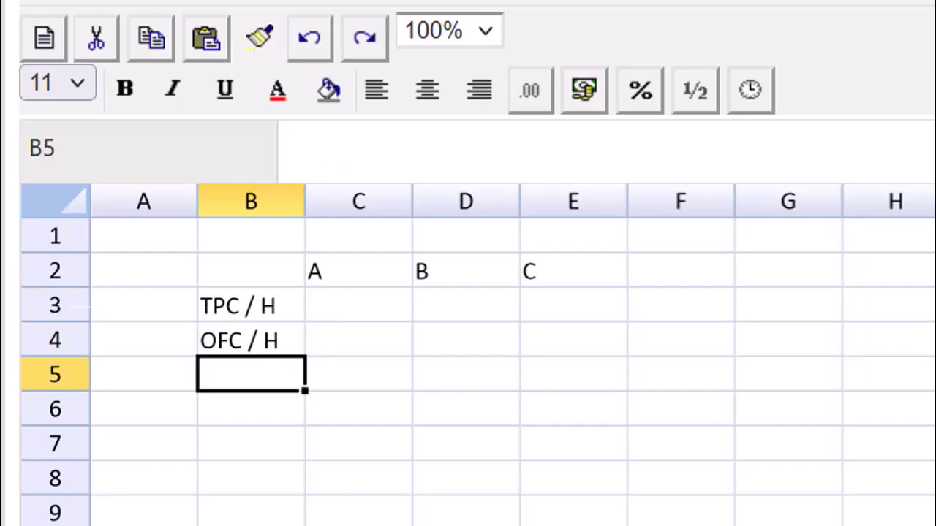
type("TPAR")
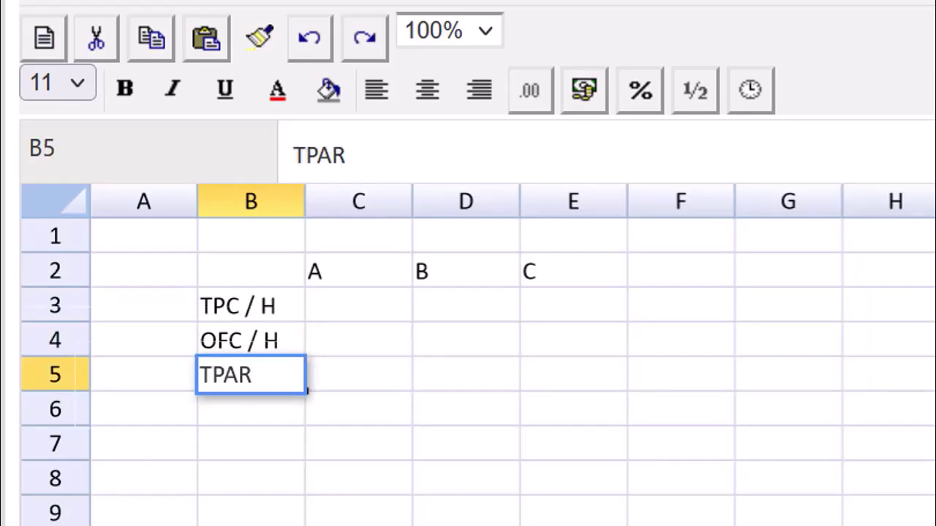
key("Return")
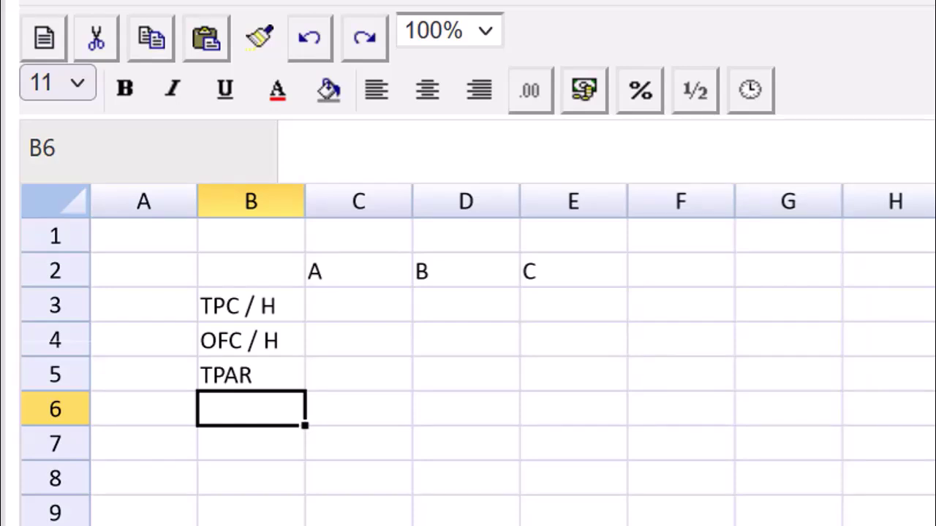
left_click(377, 303)
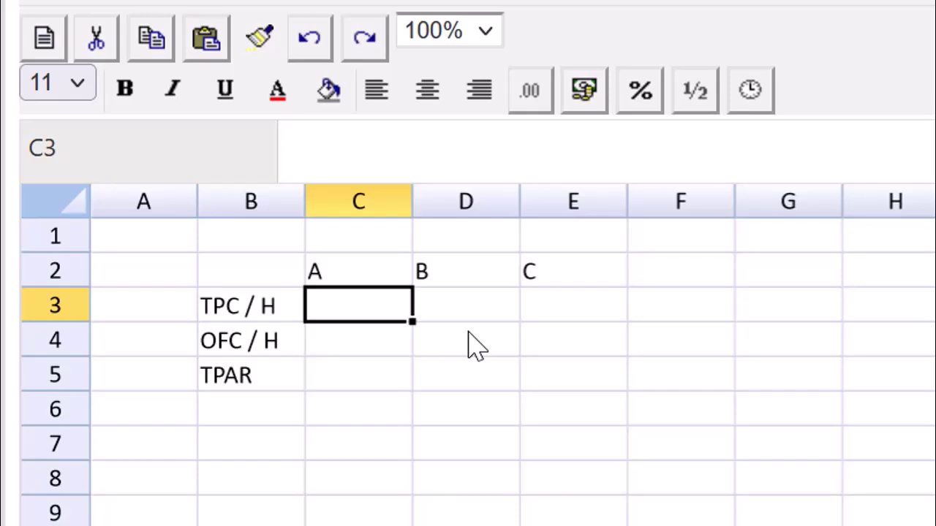
Enter working labels TPC/H, Price, less mats and TPC in B7:B10
key("Down")
key("Down")
key("Down")
key("Down")
key("Left")
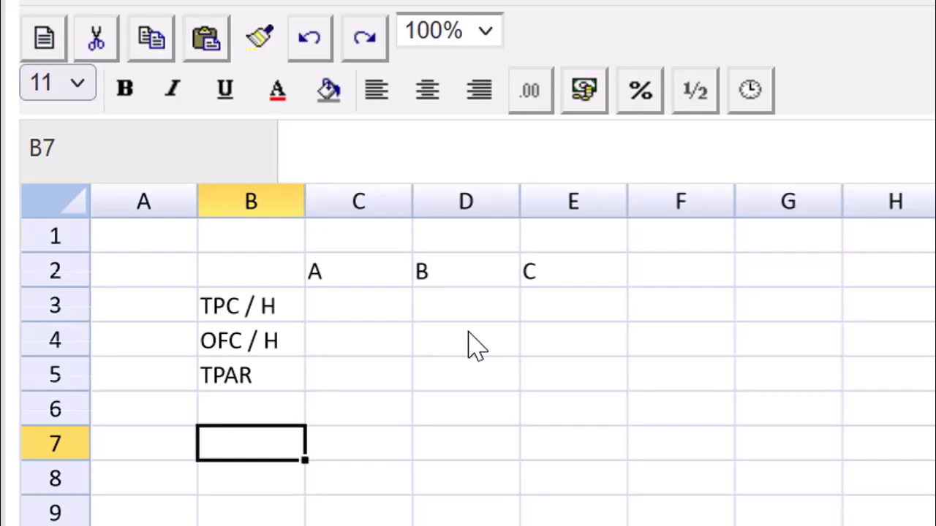
type("TPC")
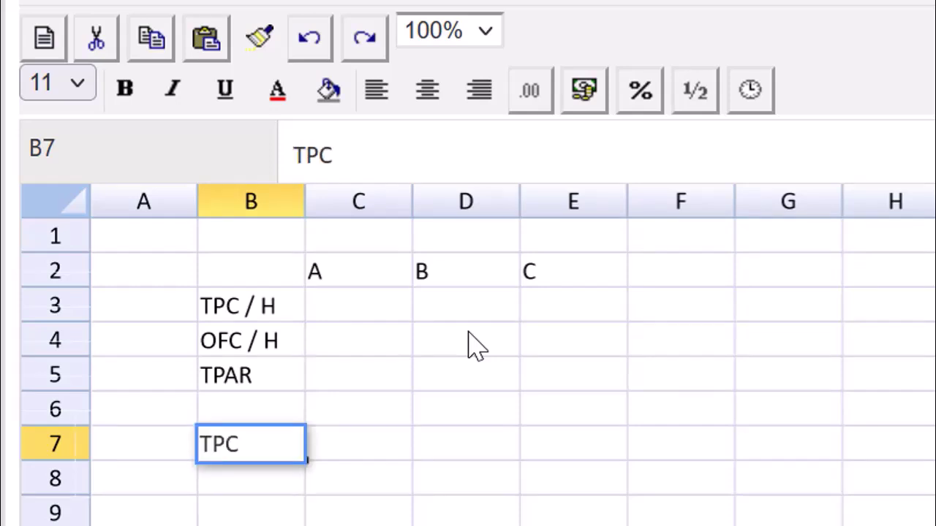
type("/H")
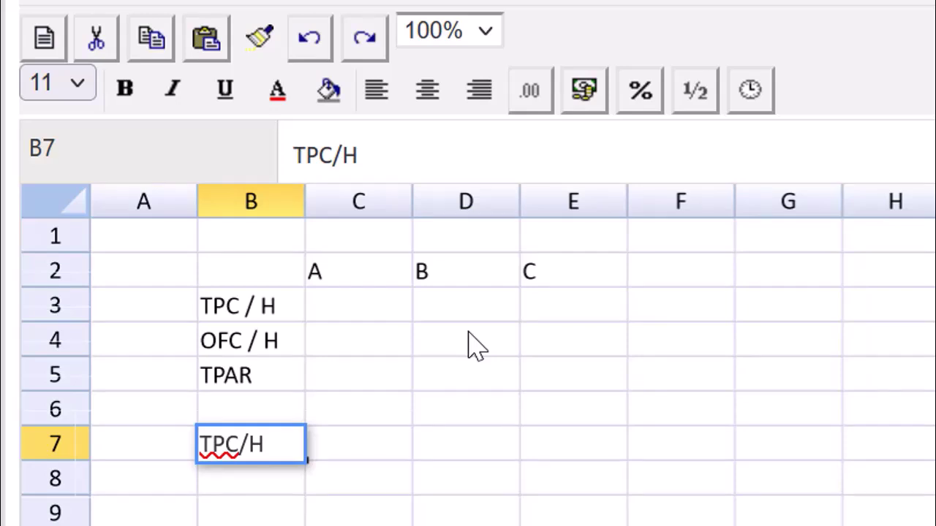
key("Return")
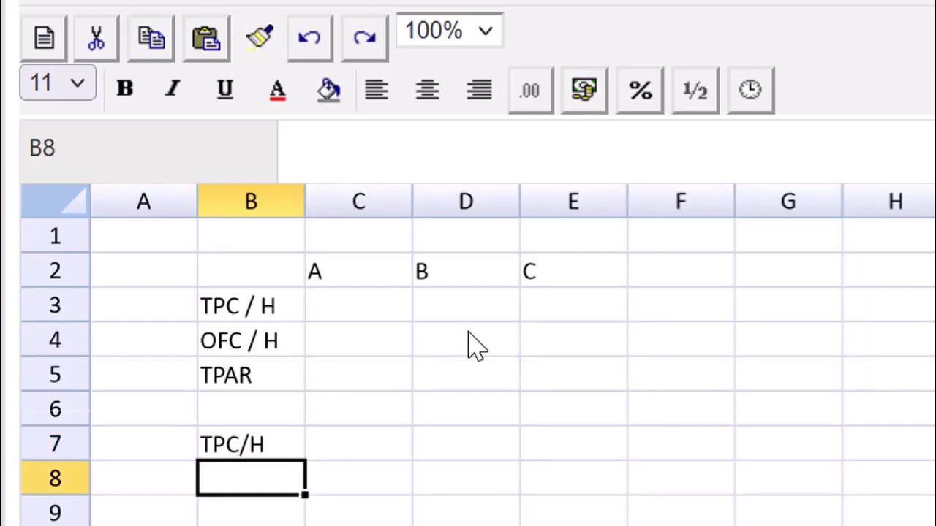
type("Price")
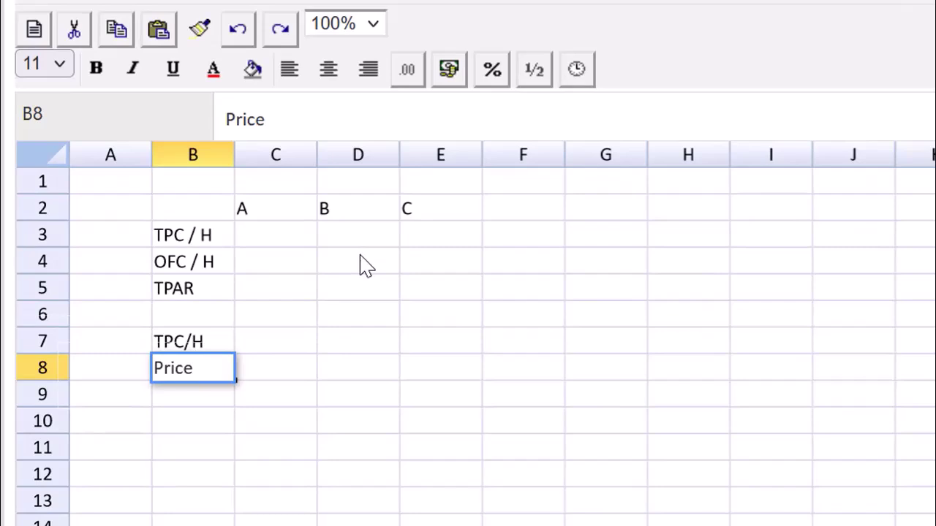
key("Return")
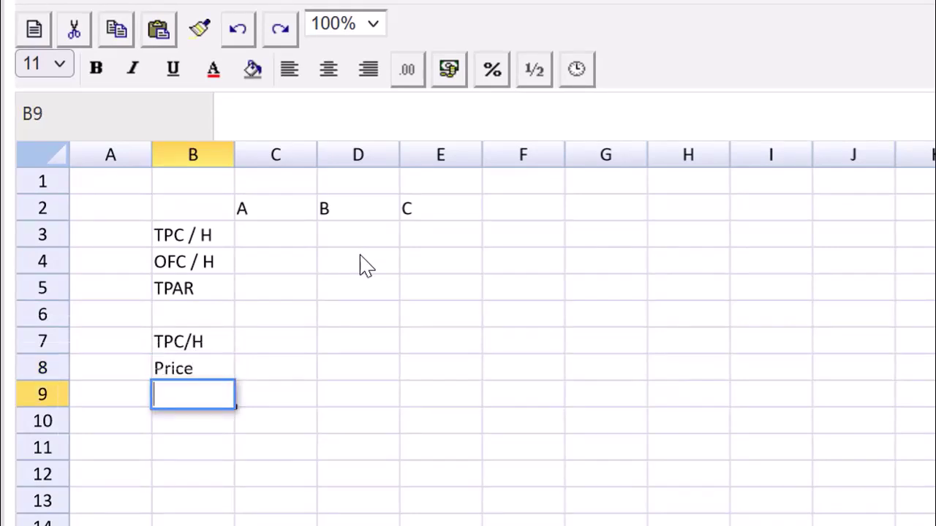
type("less mats")
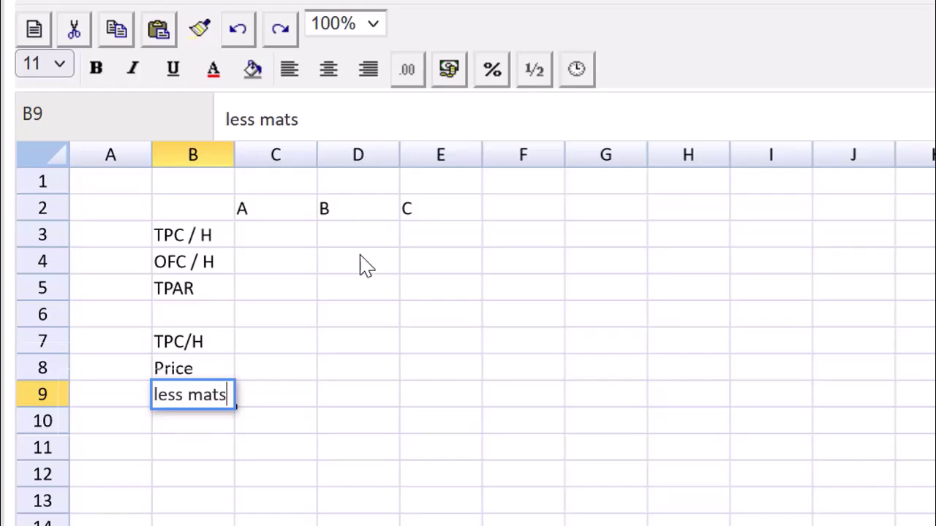
key("Return")
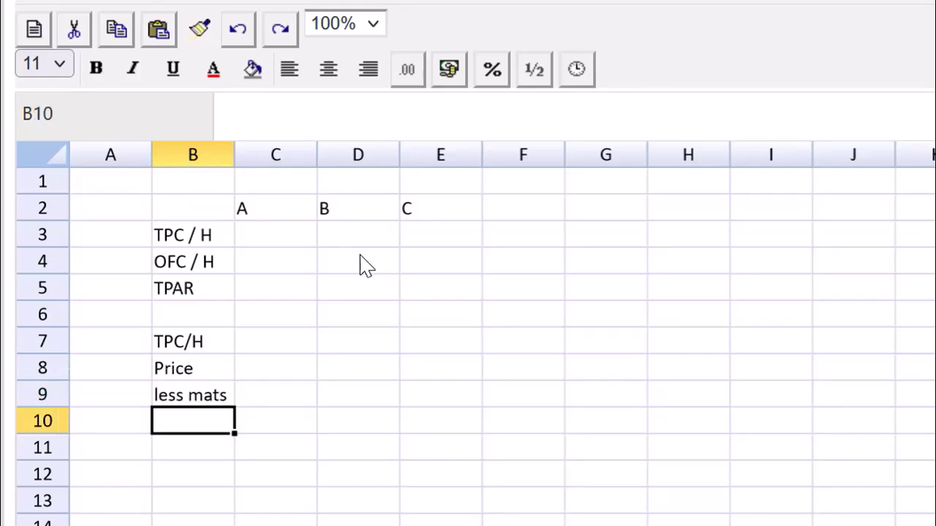
type("TPC")
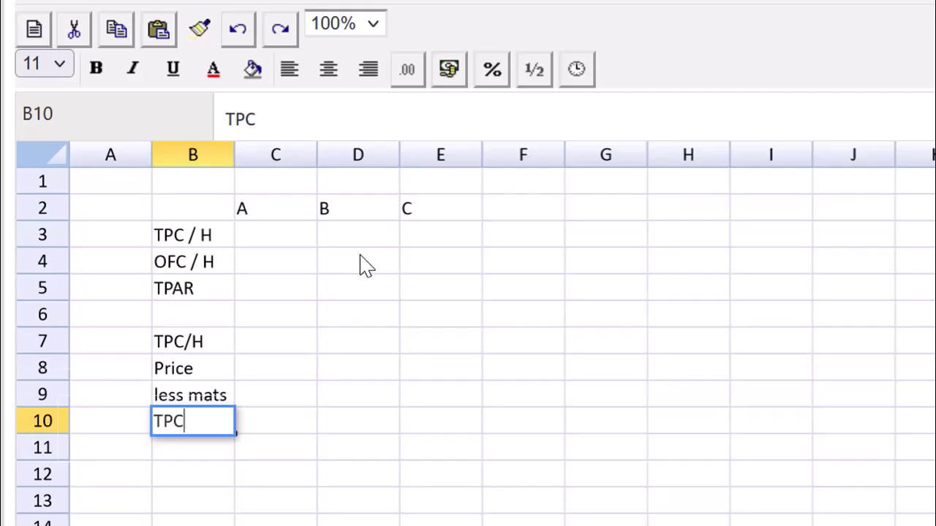
key("Return")
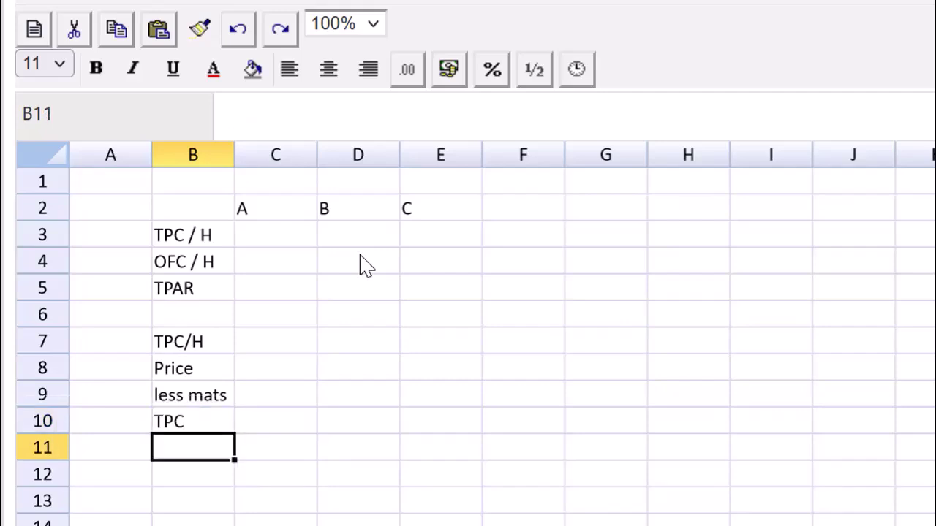
Add the labels Time on bottleneck in B11 and TPC / H in B12
type("Time o")
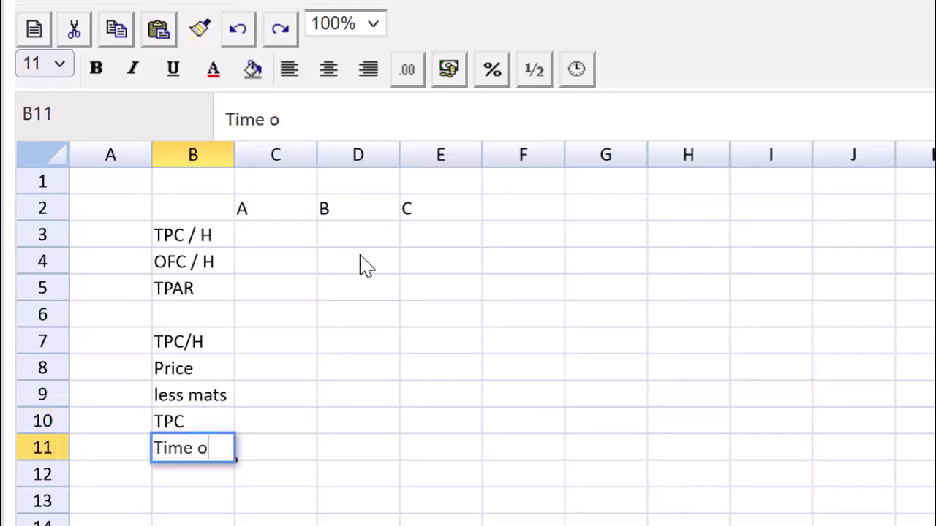
type("n bott")
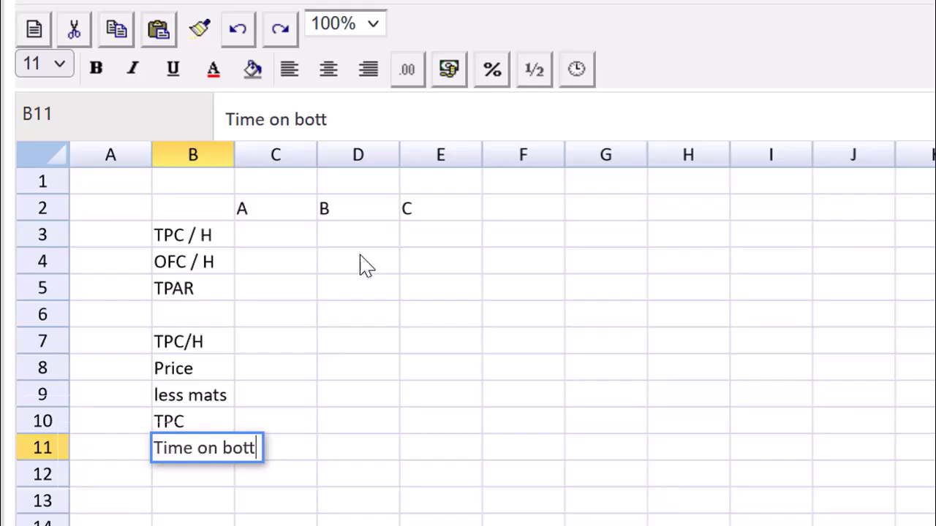
type("lenect")
key("BackSpace")
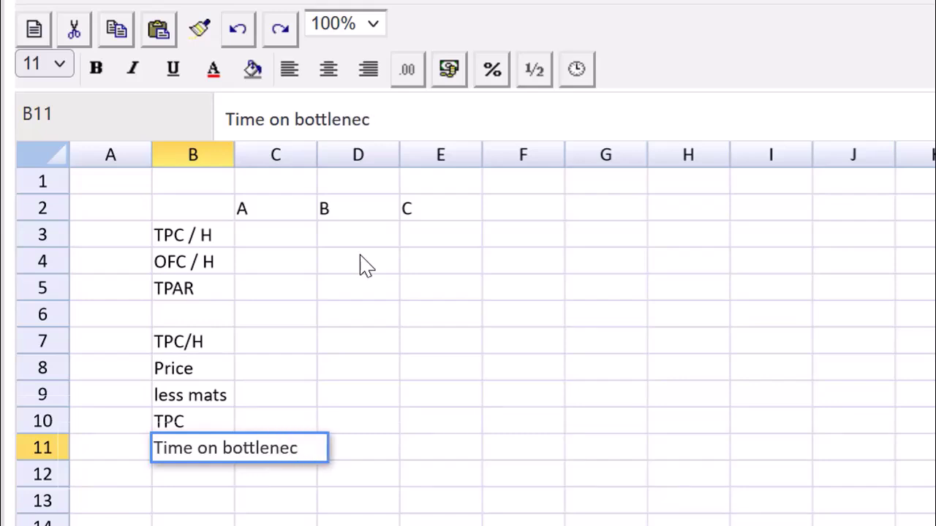
type("lk")
key("BackSpace")
key("BackSpace")
type("k")
key("Return")
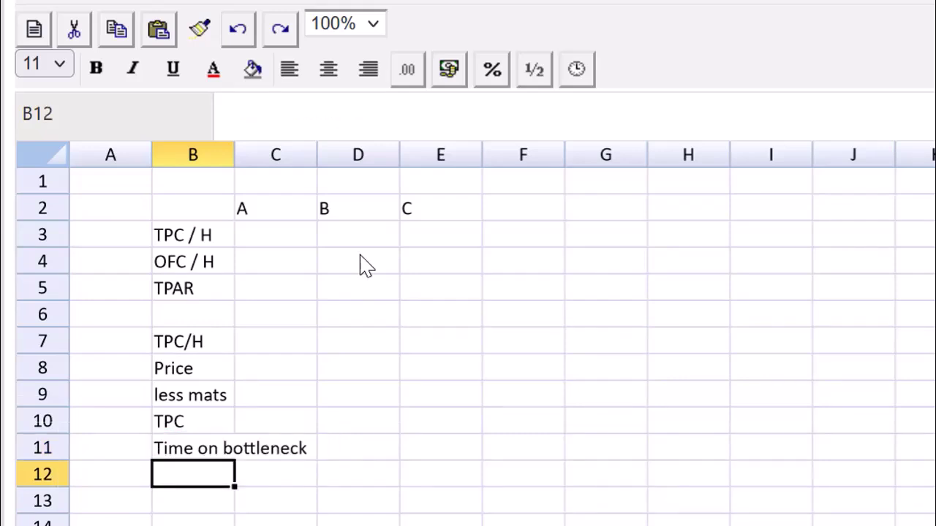
type("TPC")
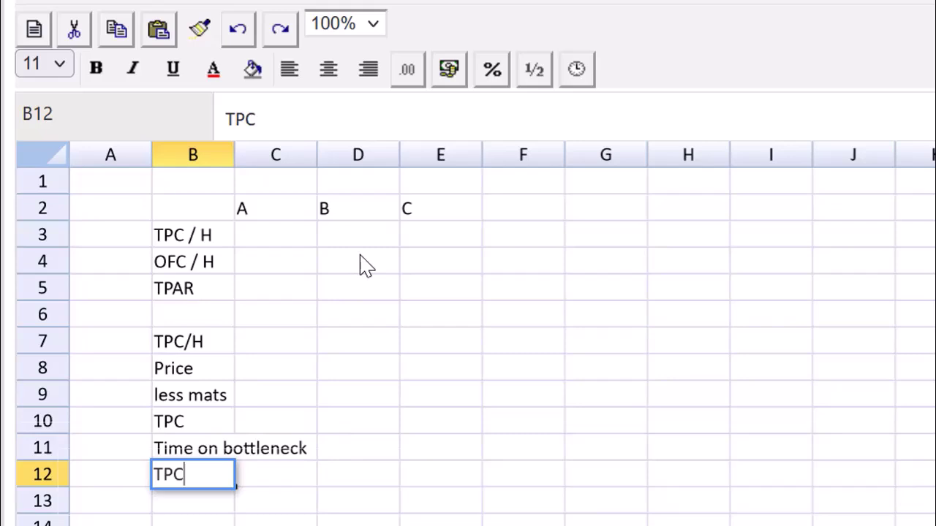
type(" / H")
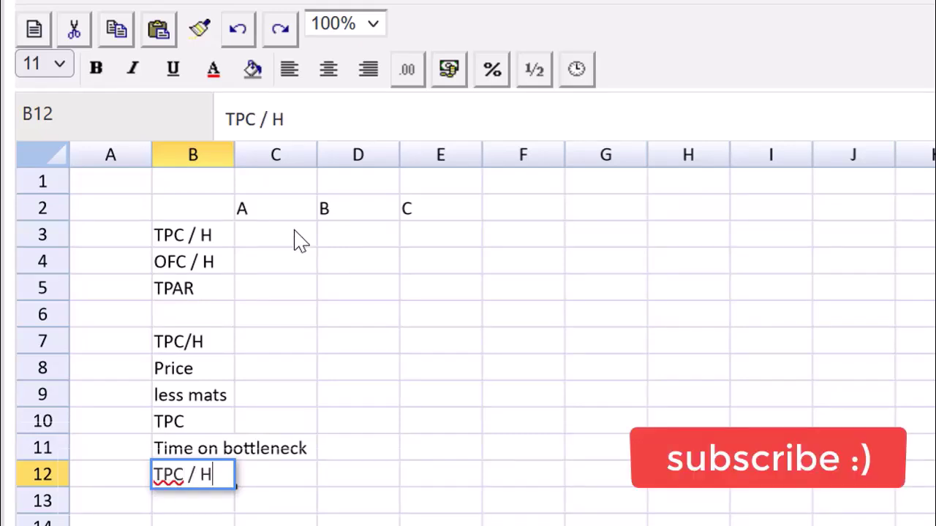
Autofit column B to fit 'Time on bottleneck' and select cell C8
double_click(231, 153)
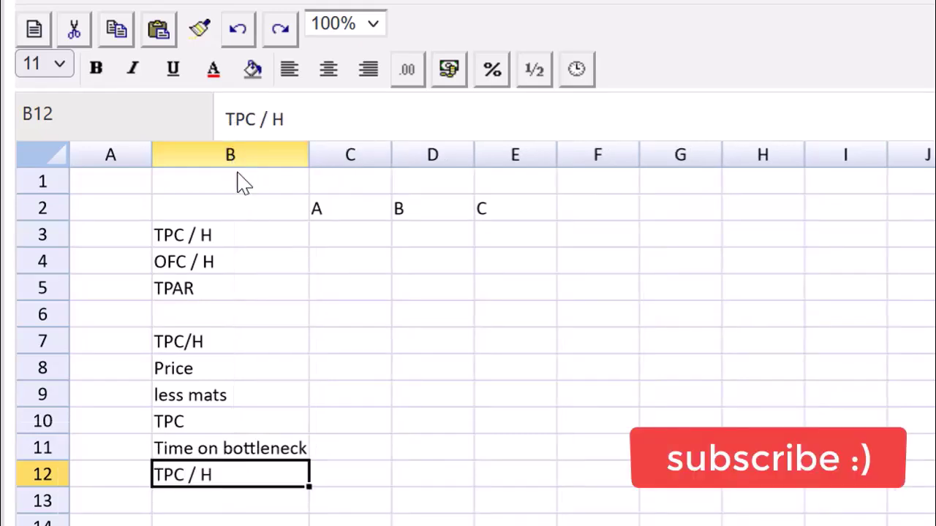
left_click(343, 329)
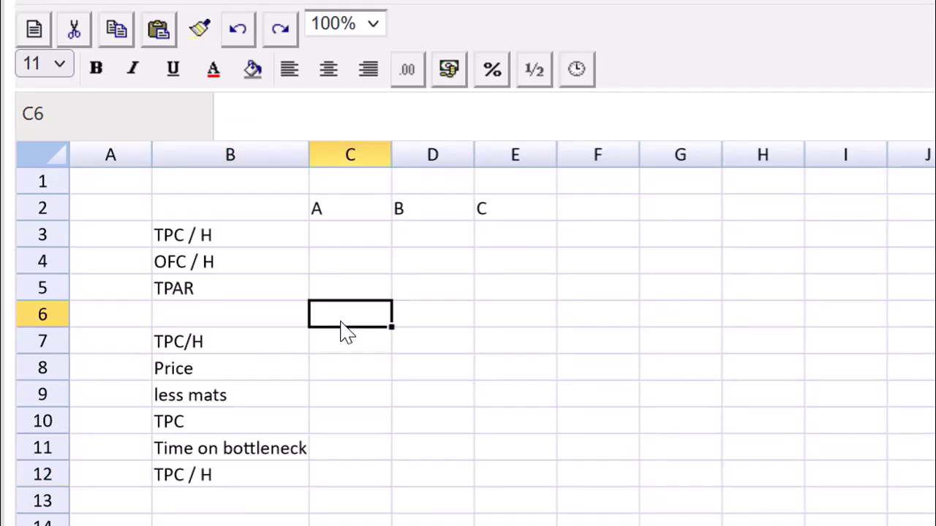
left_click(327, 345)
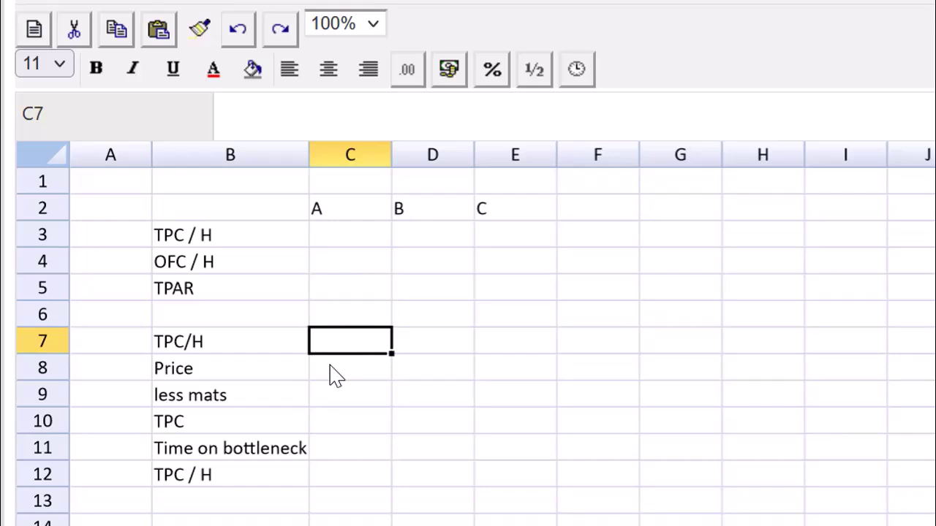
left_click(336, 373)
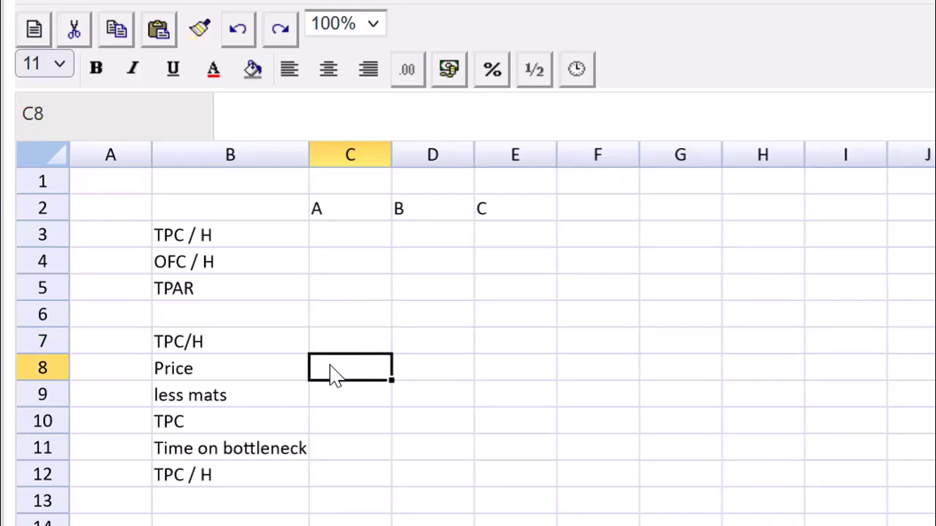
Enter prices 2700, 3500 and 4250 for A, B and C in C8:E8
type("2700")
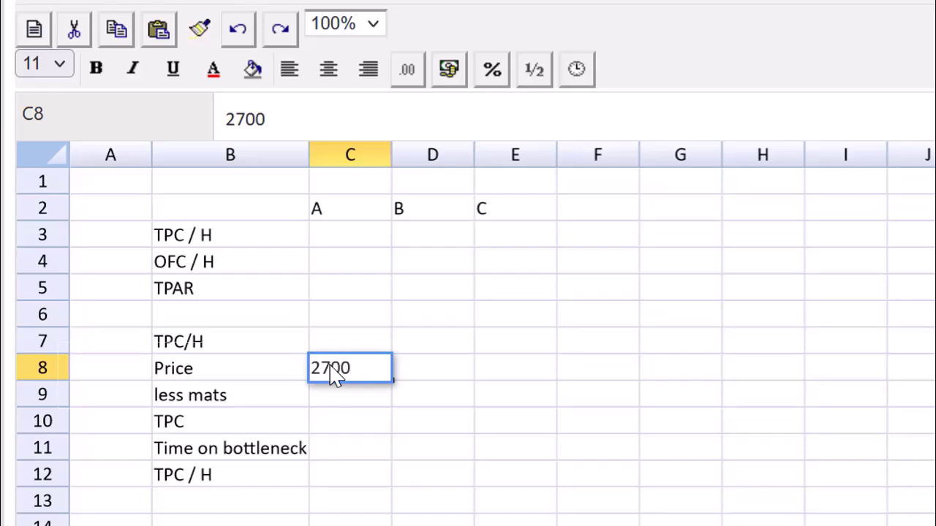
key("Tab")
type("3500")
key("Tab")
type("42")
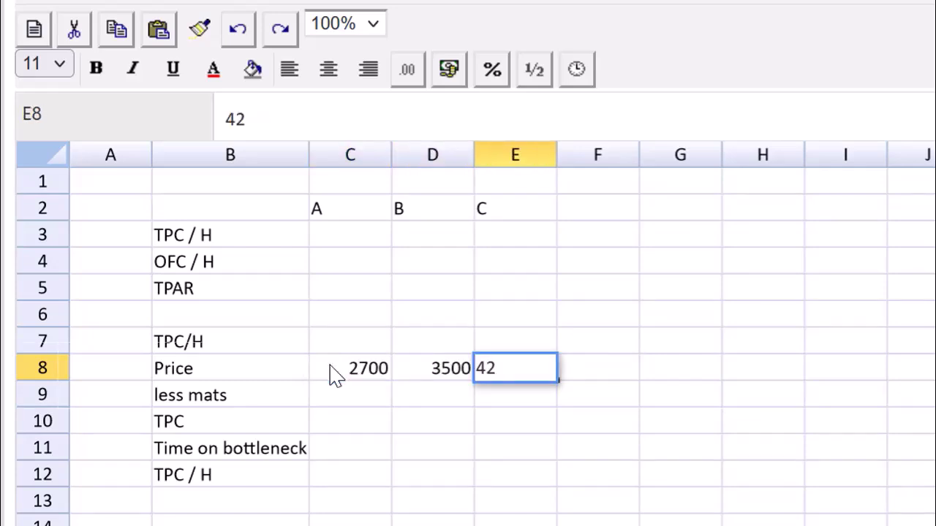
type("50")
key("Return")
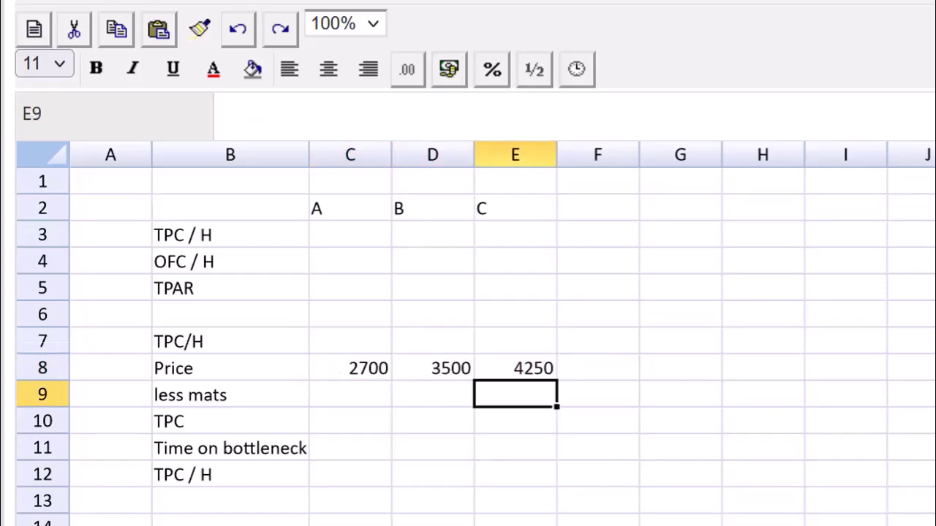
Enter product A's materials cost in C9 as =700+35+5.6, giving 740.6
left_click(343, 397)
type("=")
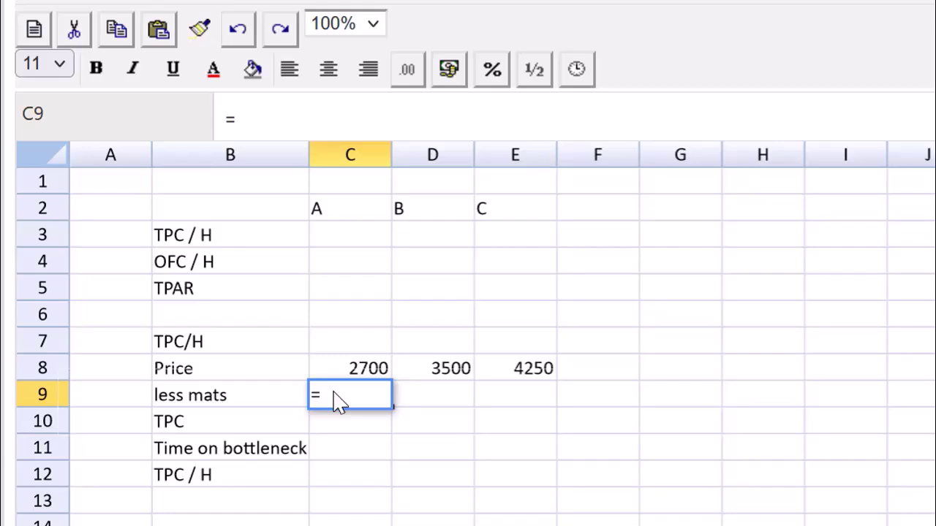
type("700+355.5")
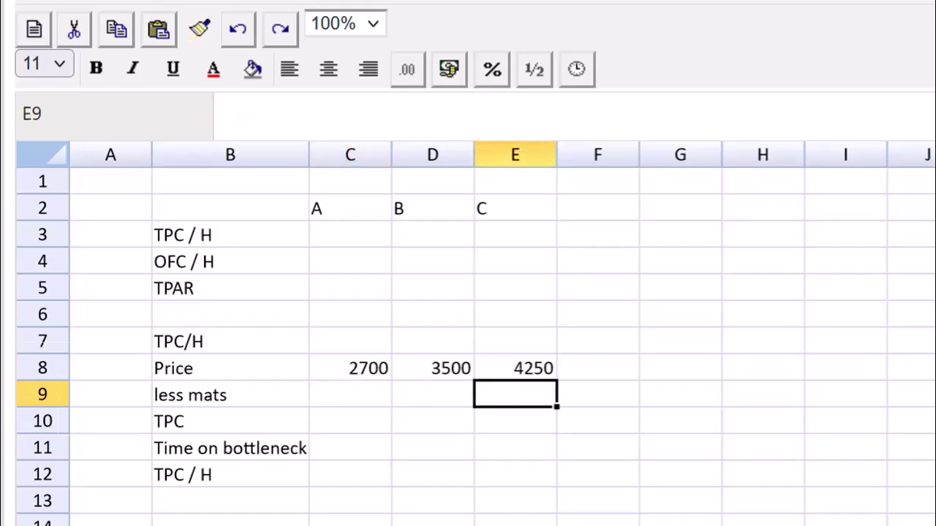
left_click(336, 400)
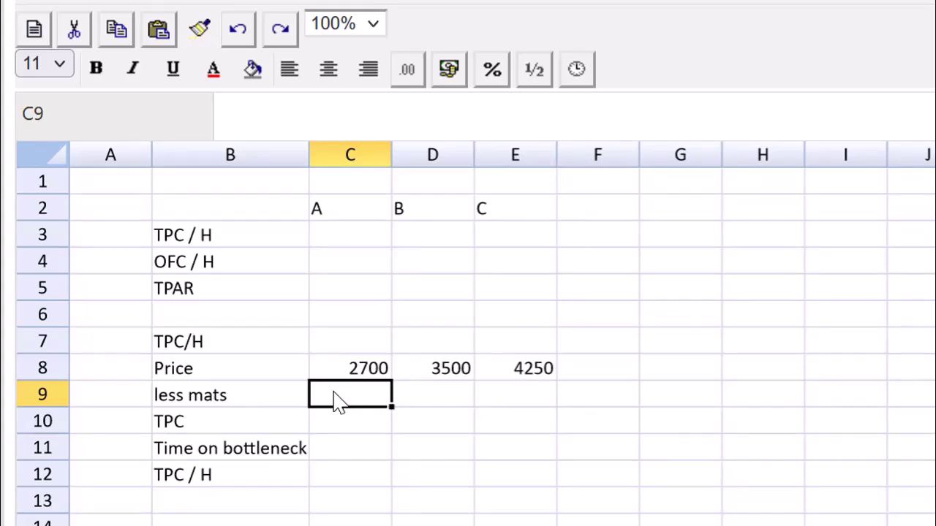
type("=")
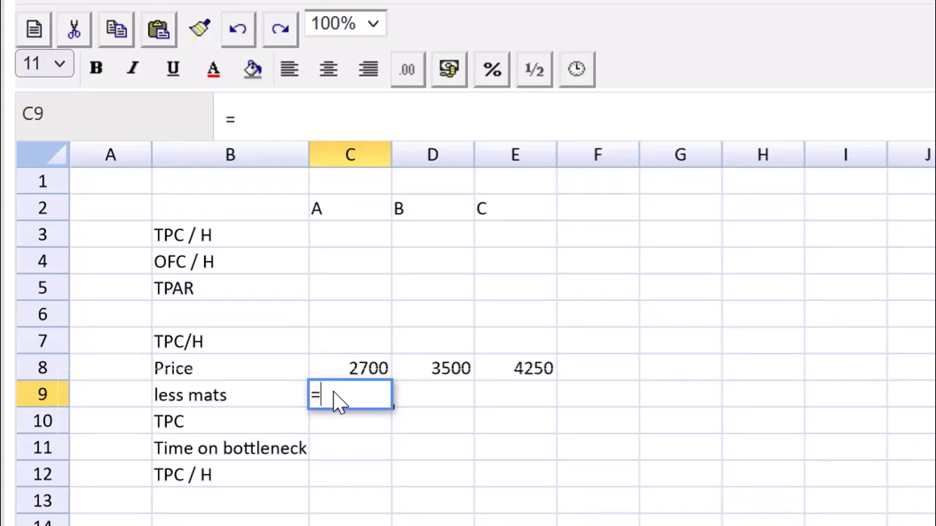
type("700+355_5.6")
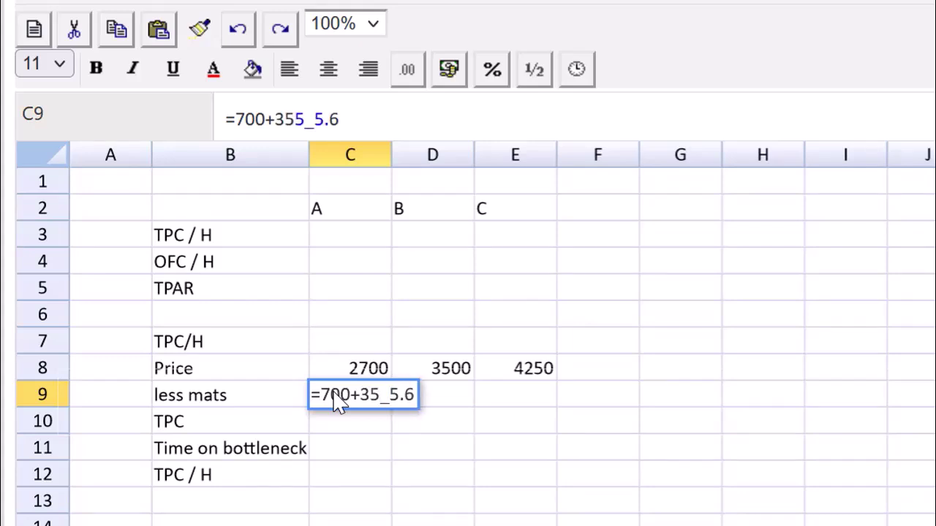
key("BackSpace")
key("BackSpace")
key("BackSpace")
key("BackSpace")
key("BackSpace")
type("+")
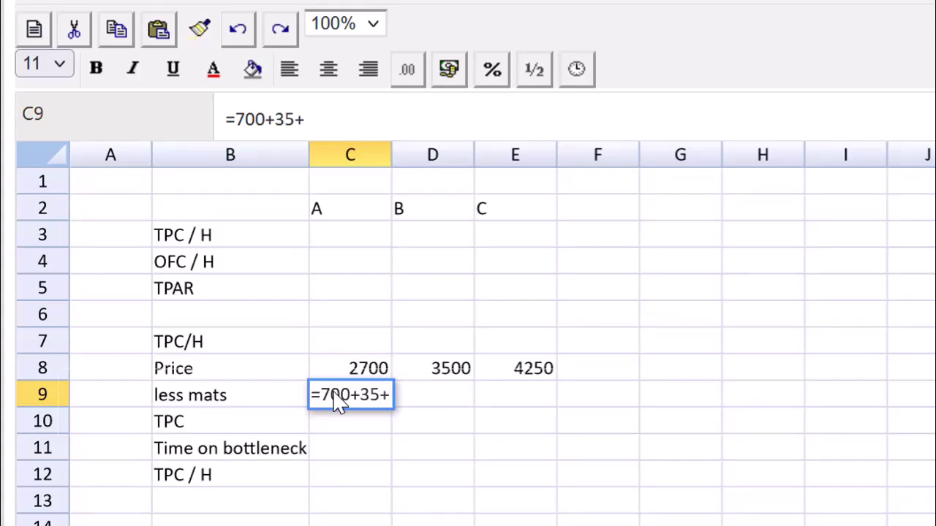
type("5.6")
key("Return")
Enter materials costs =800+40+5.6 in D9 and =1000+45+5.6 in E9
left_click(337, 401)
key("Right")
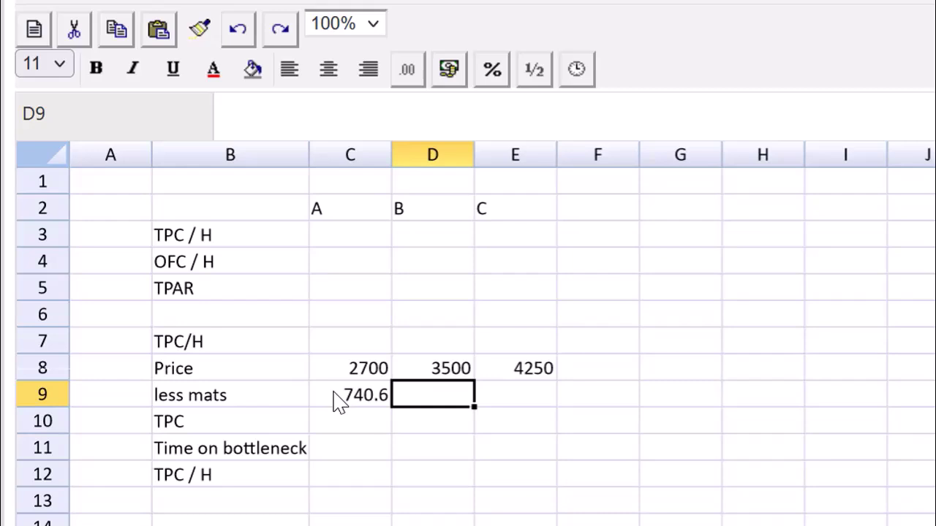
type("=")
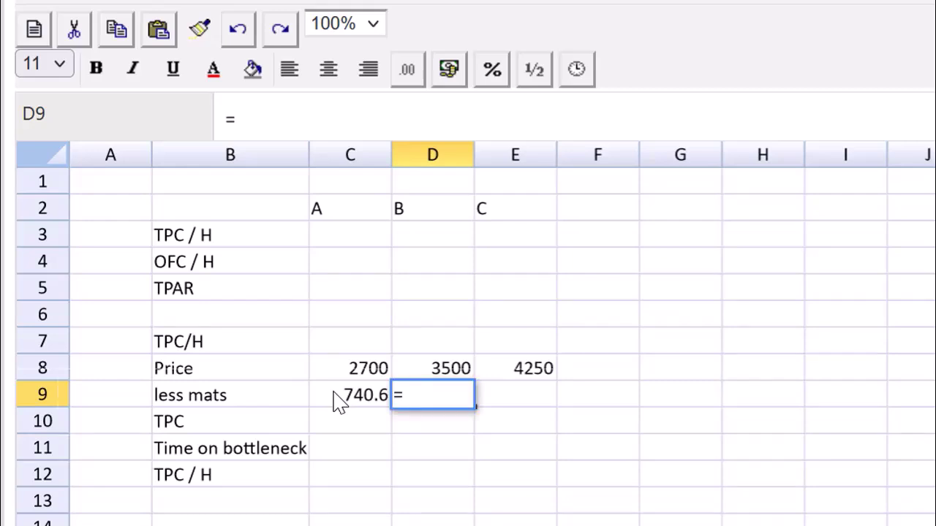
type("800+40+")
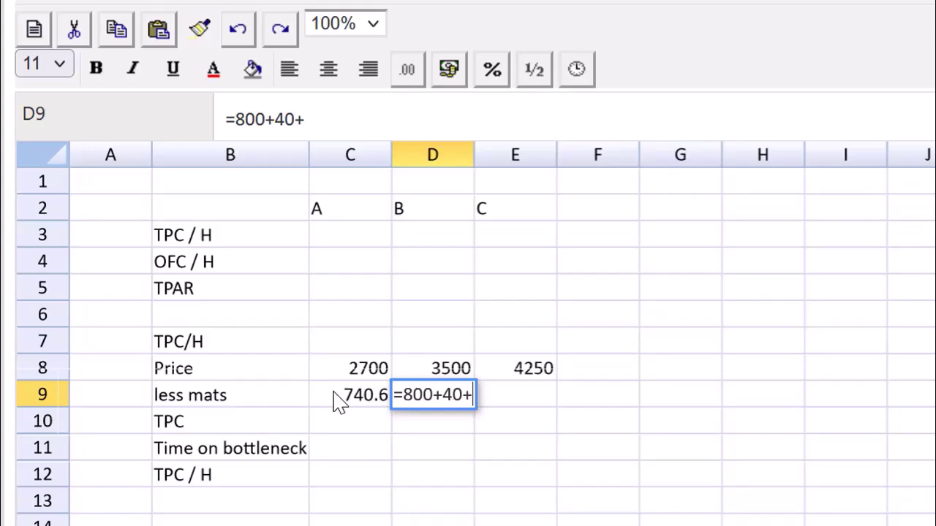
type("5.6")
key("Return")
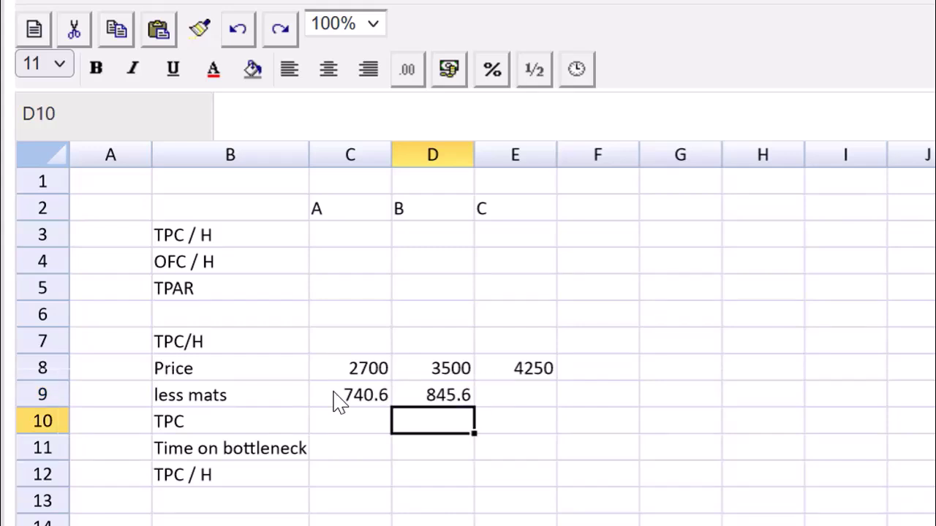
key("Up")
key("Right")
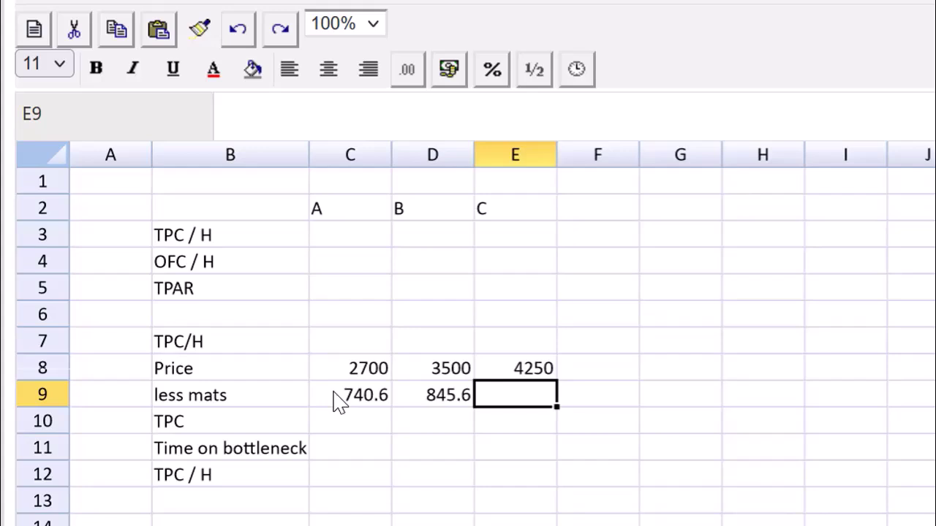
type("1000+")
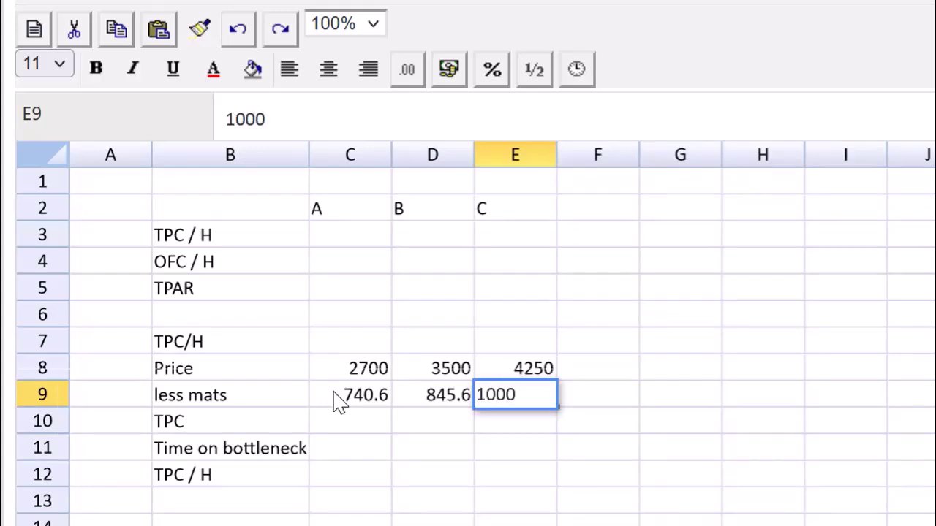
key("BackSpace")
key("BackSpace")
key("BackSpace")
key("BackSpace")
key("BackSpace")
type("=100")
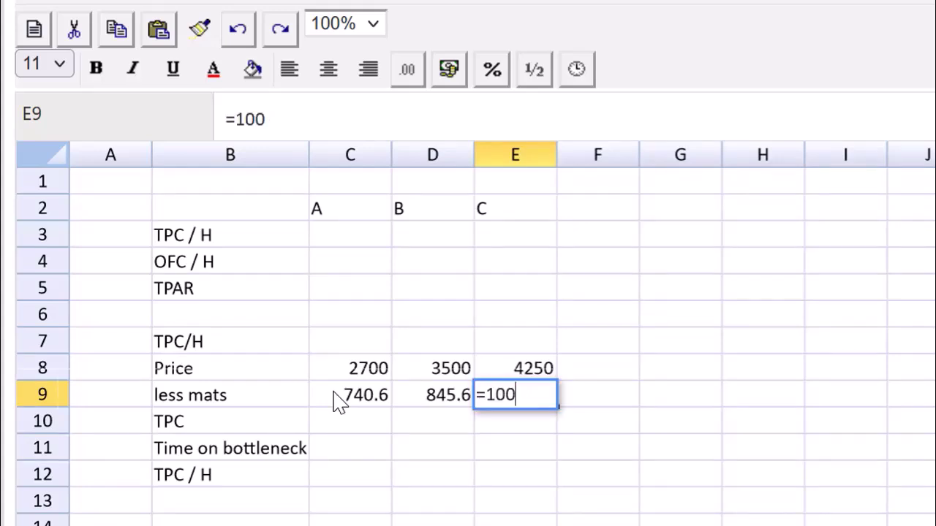
type("0+45+")
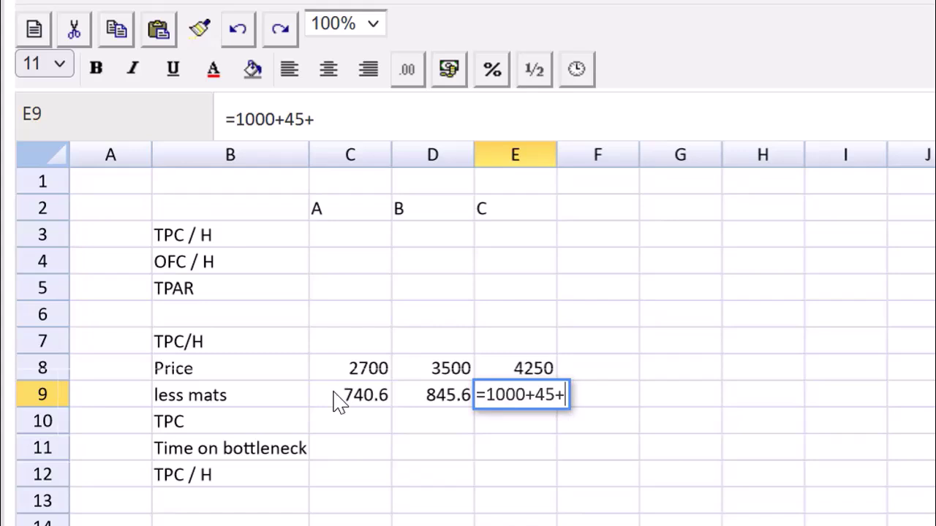
type("5.6")
key("Return")
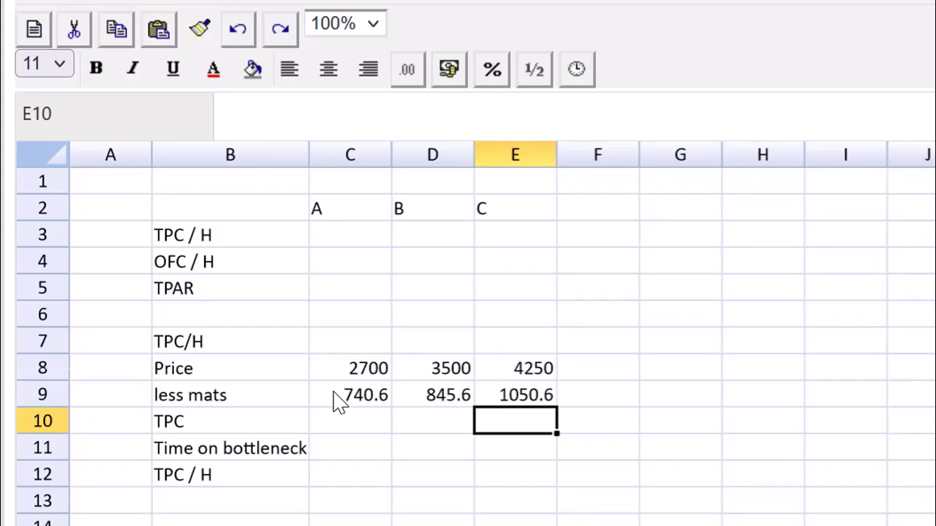
Calculate TPC as =C8-C9 in C10 and copy it to D10 and E10
left_click(351, 424)
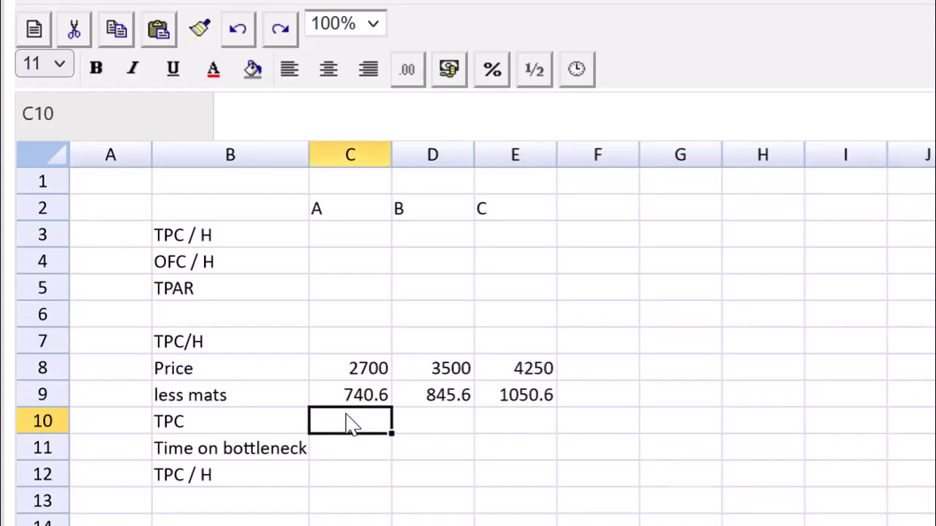
type("=")
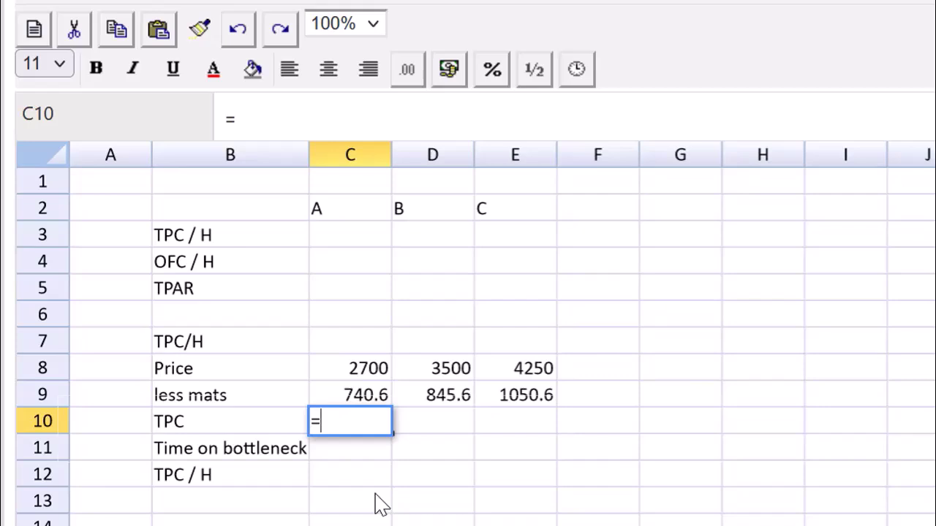
left_click(351, 369)
type("-")
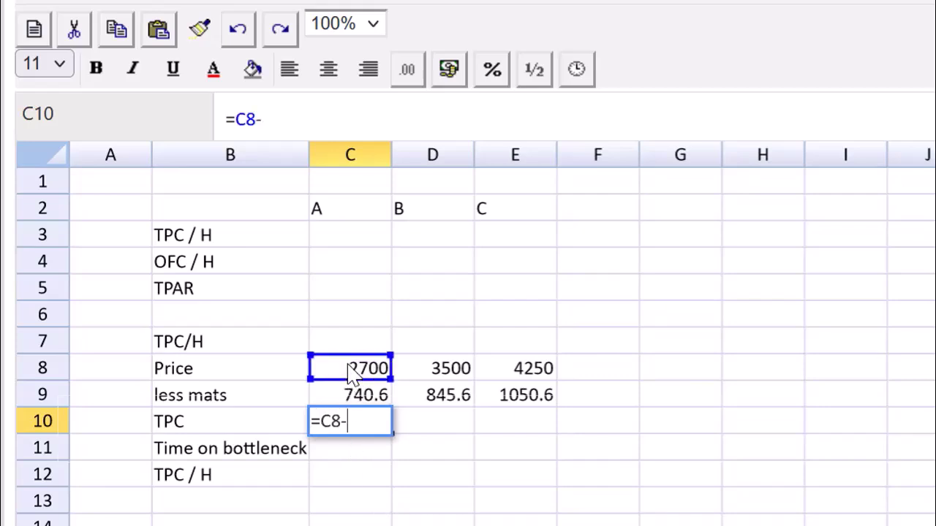
left_click(358, 395)
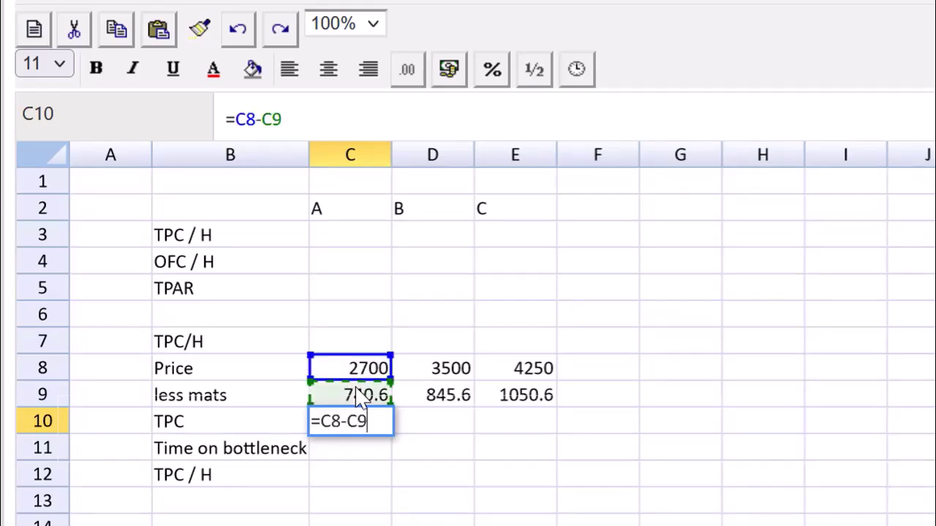
key("Return")
key("Up")
key("ctrl+c")
key("Right")
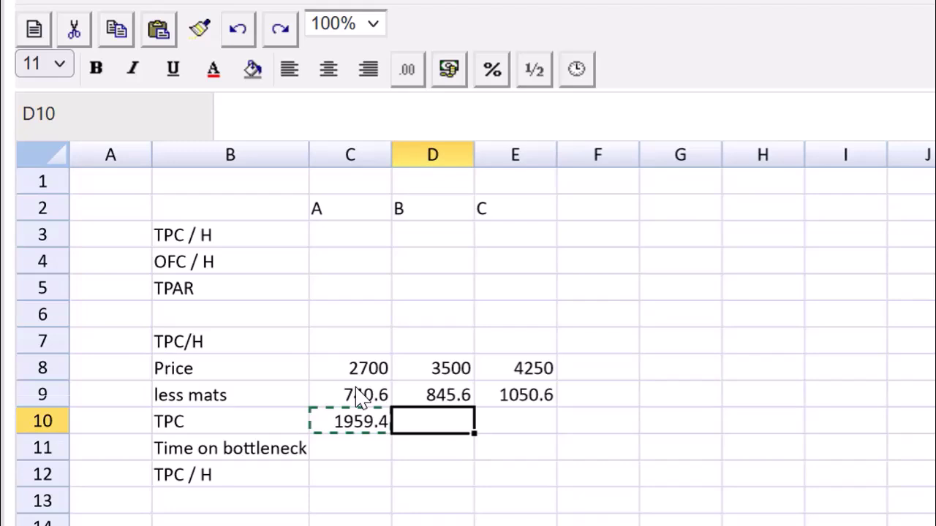
key("ctrl+v")
key("Right")
key("ctrl+v")
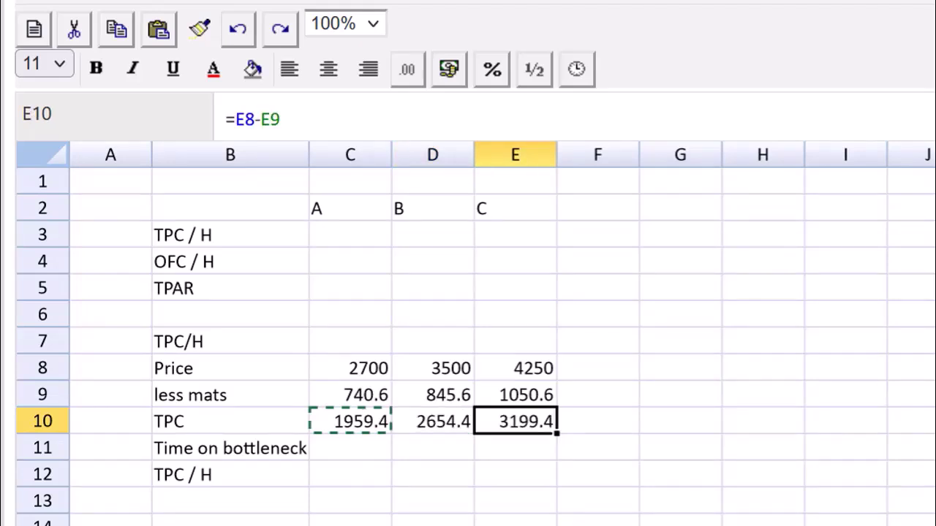
Enter bottleneck times 0.75, 1 and 1.25 in C11:E11
left_click(362, 455)
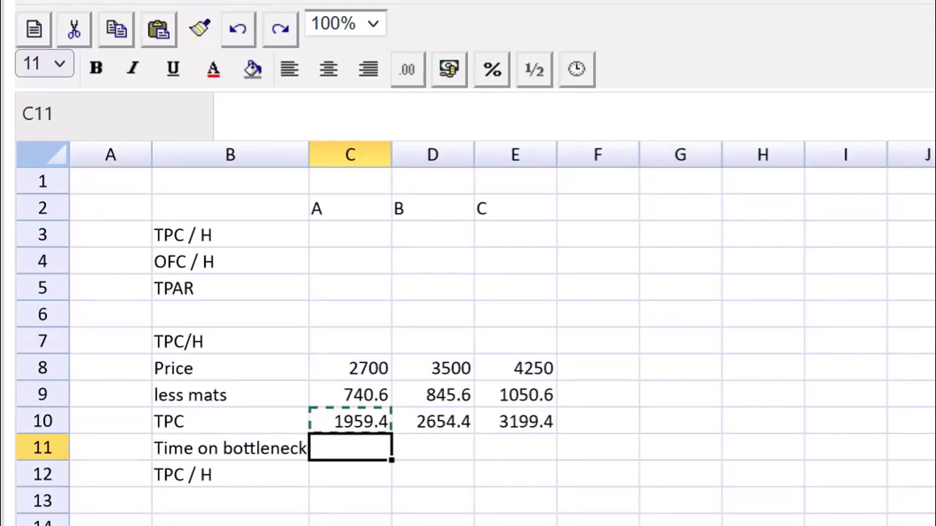
type("0.")
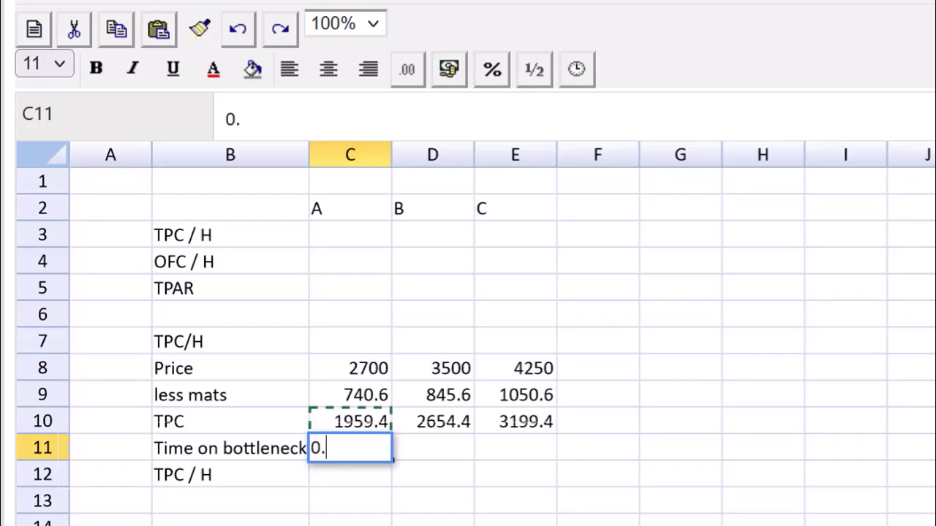
type("75")
key("Return")
left_click(433, 448)
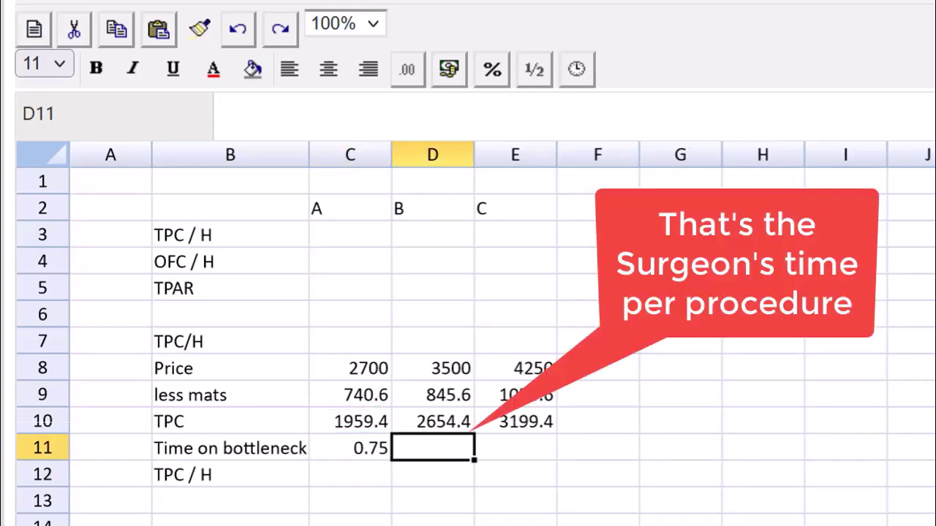
type("1")
key("Tab")
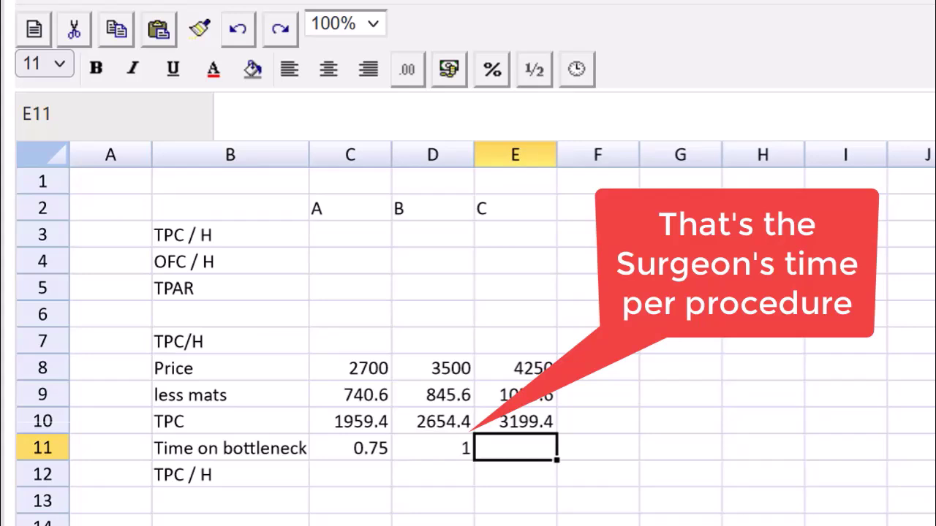
type("1.25")
key("Return")
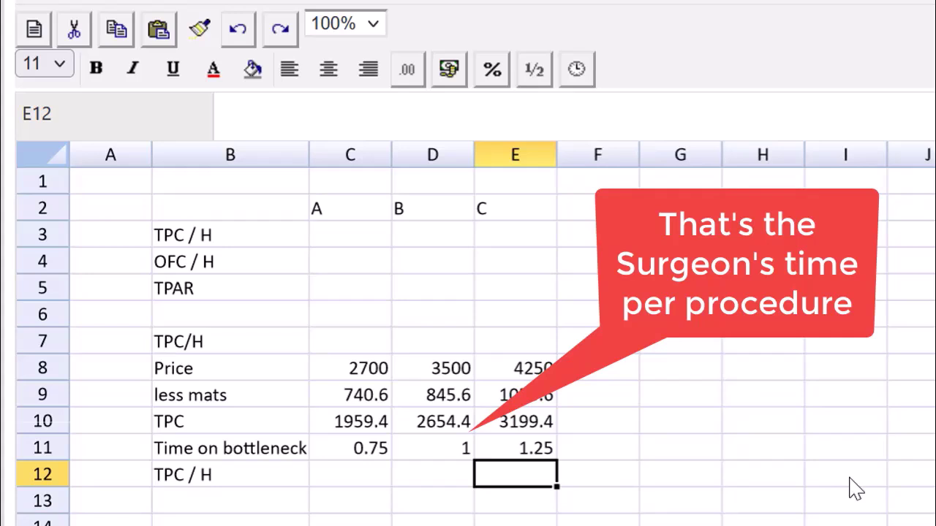
Compute TPC per hour as =C10/C11 in C12 and copy it to D12 and E12
left_click(362, 481)
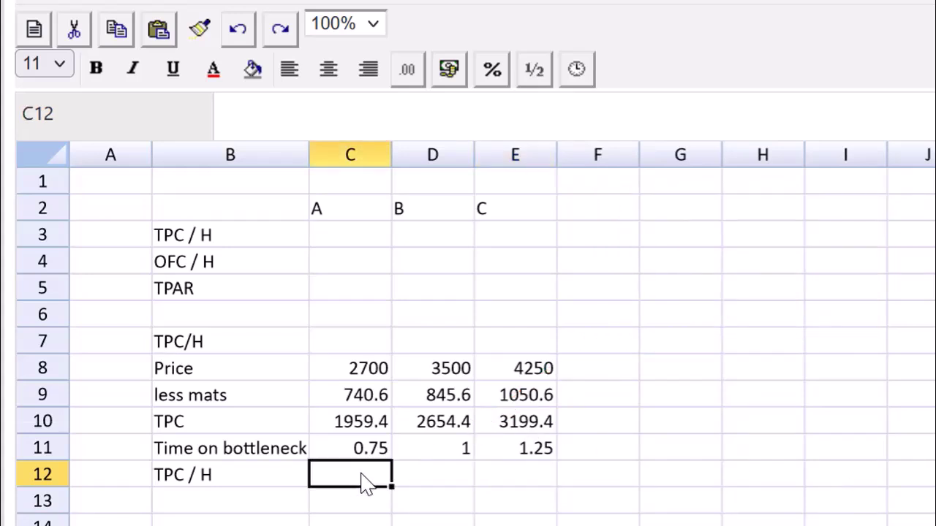
type("=")
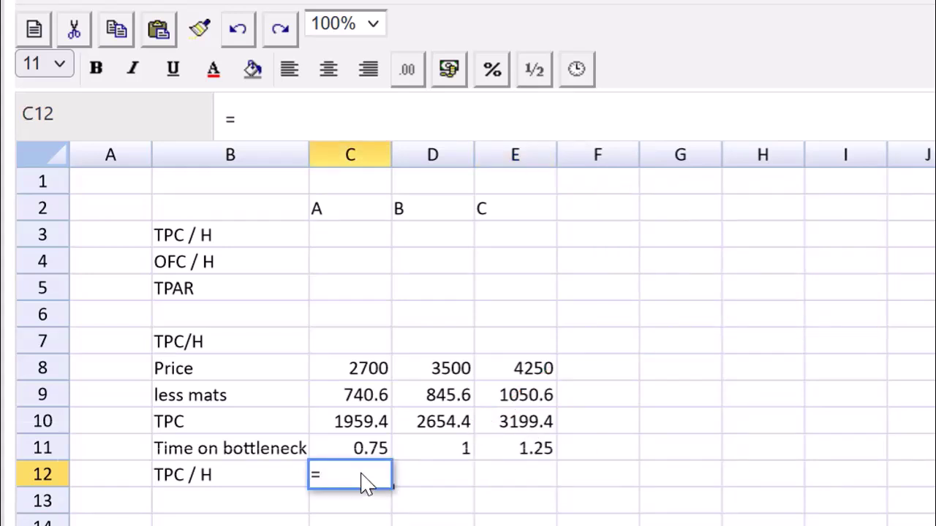
left_click(335, 428)
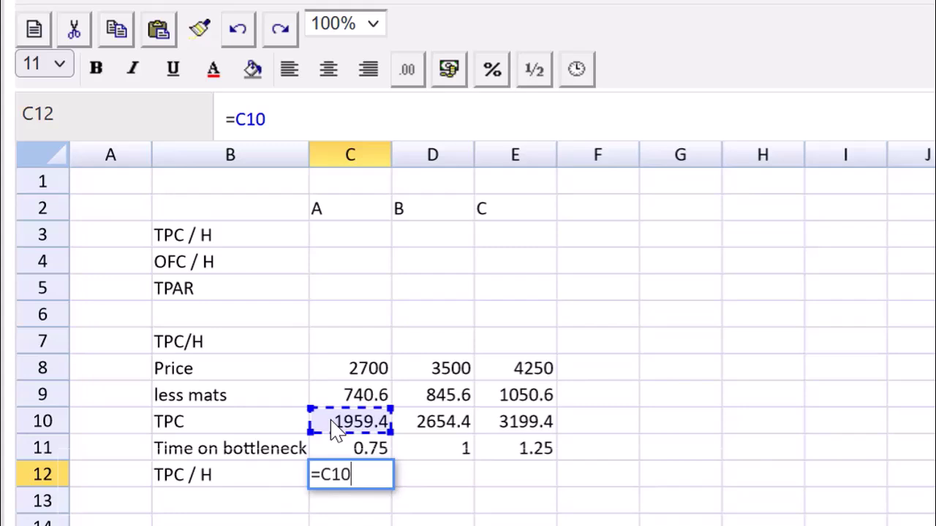
type("/")
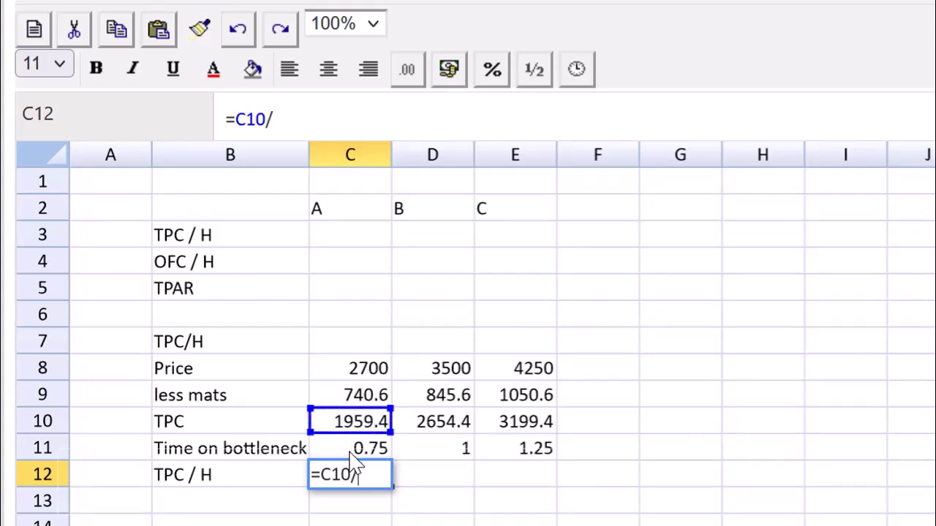
left_click(351, 451)
key("Return")
key("Up")
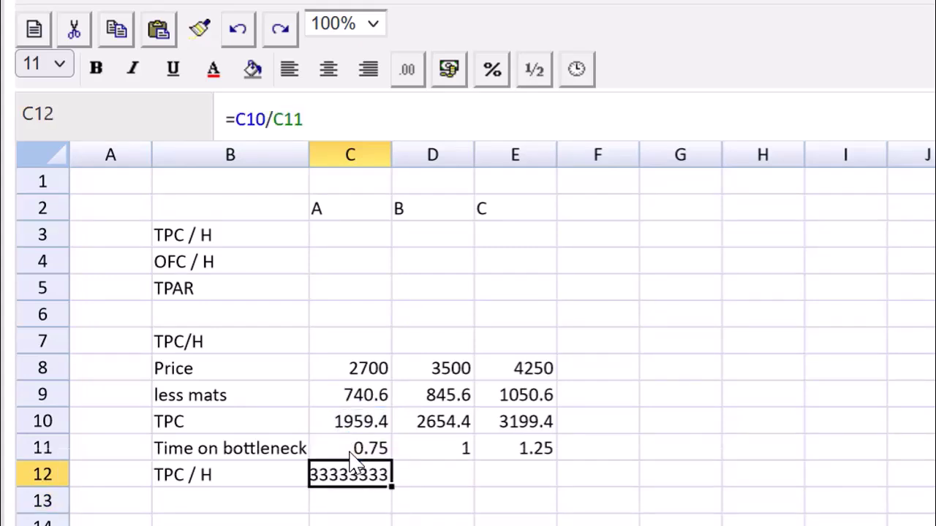
key("ctrl+c")
key("Right")
key("ctrl+v")
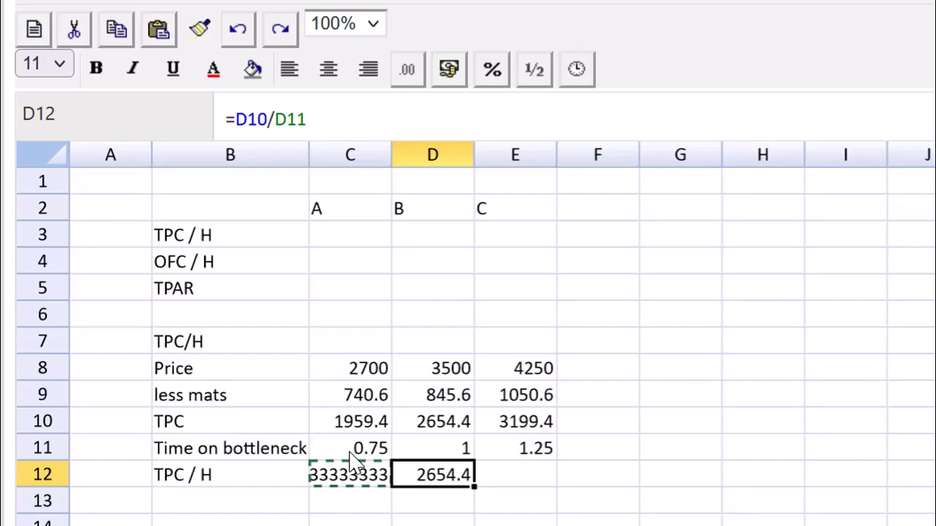
key("Right")
key("ctrl+v")
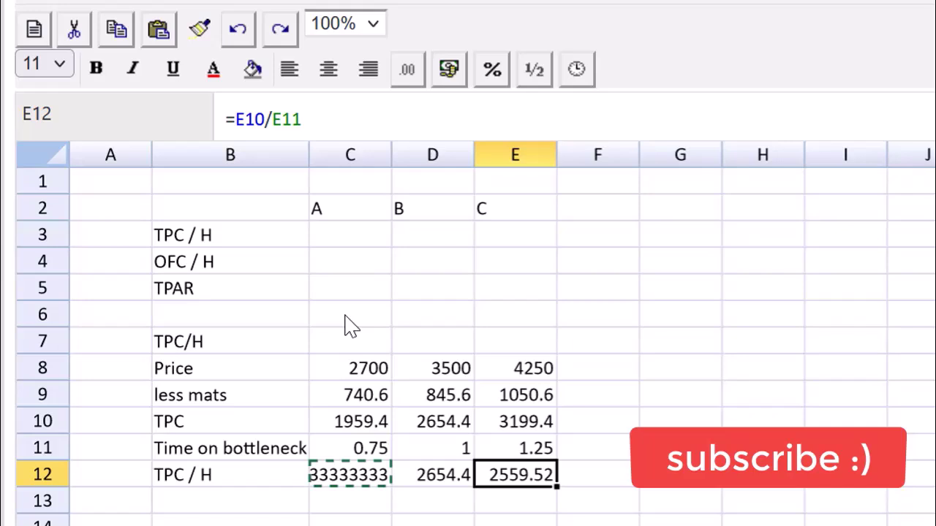
left_click_drag(345, 321, 540, 524)
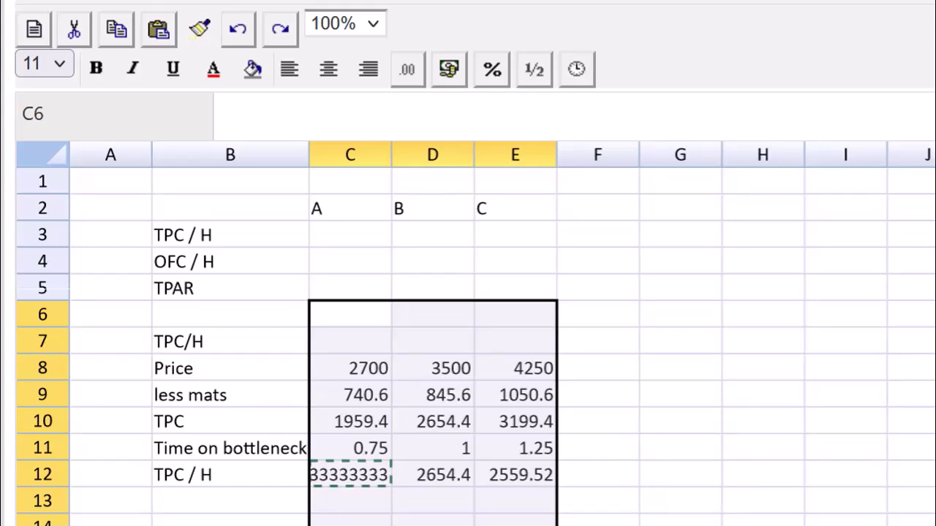
Format C6:E15 as #,##0.00 so TPC / H shows 2,612.53, 2,654.40 and 2,559.52
left_click(409, 73)
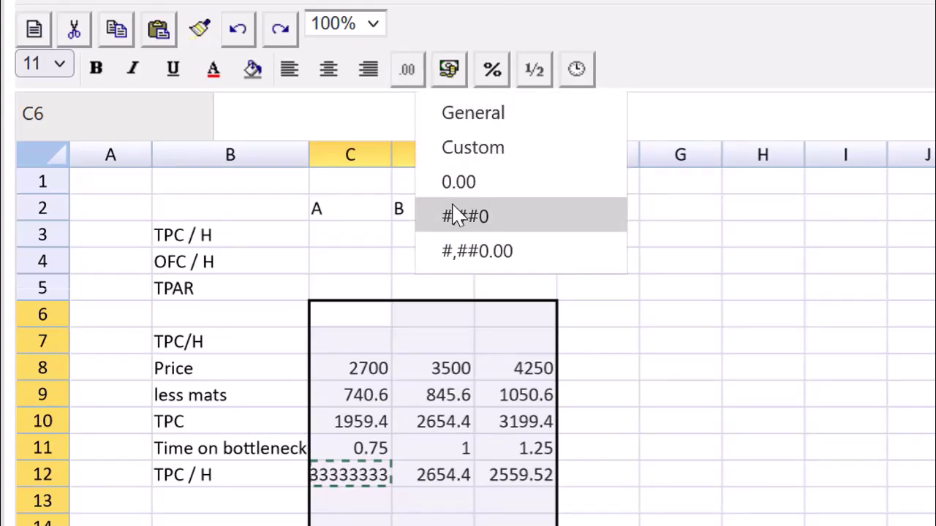
left_click(458, 256)
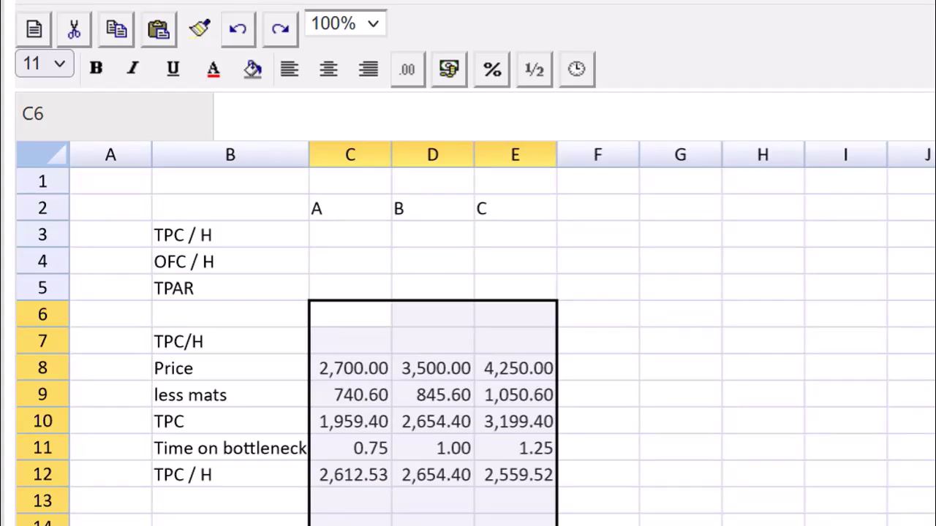
left_click(345, 236)
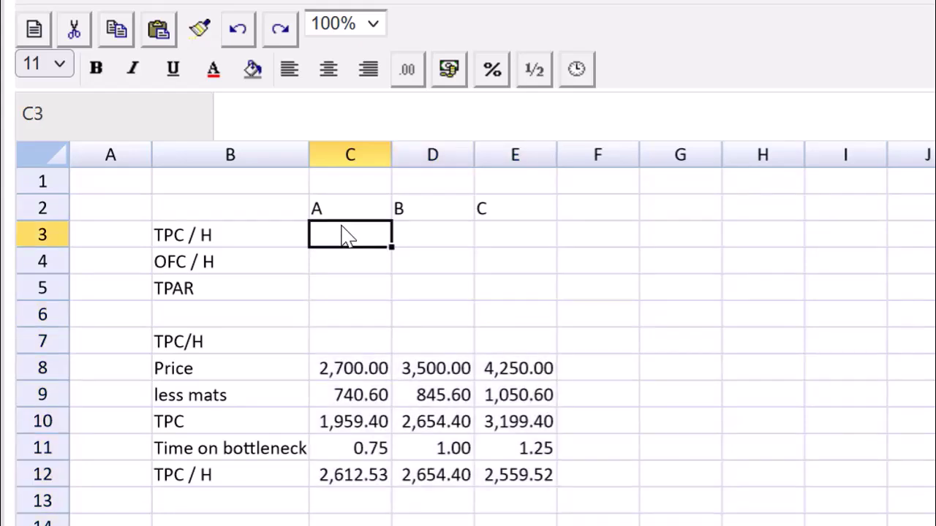
Link row 3's TPC / H to row 12 with =C12, copied across C3:E3
type("=")
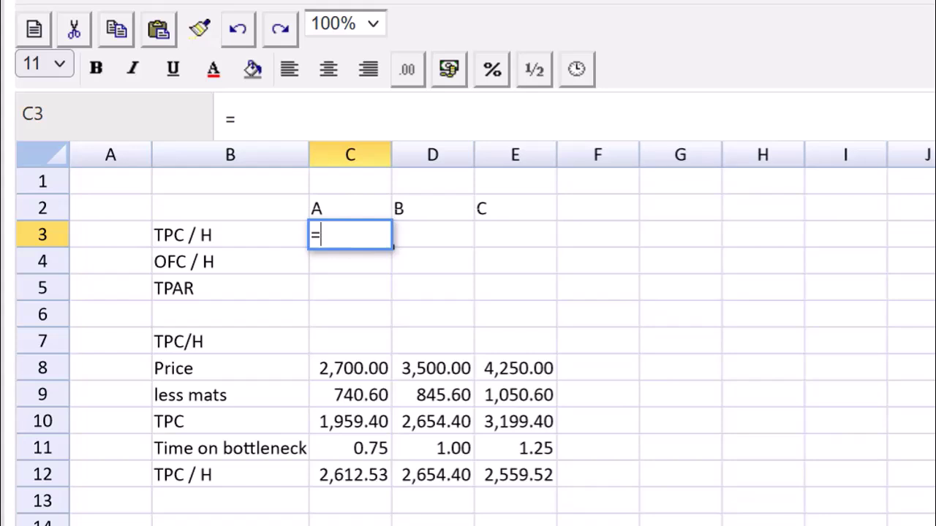
left_click(348, 481)
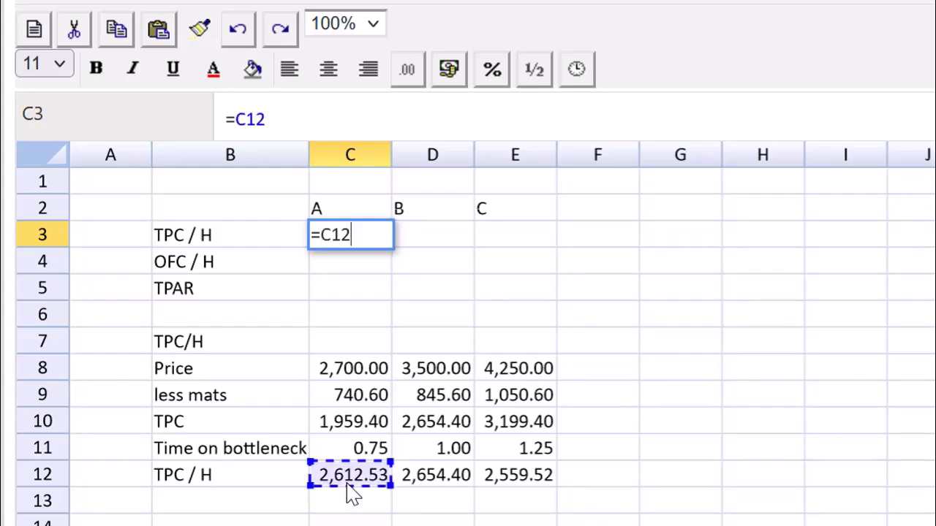
key("Return")
key("Up")
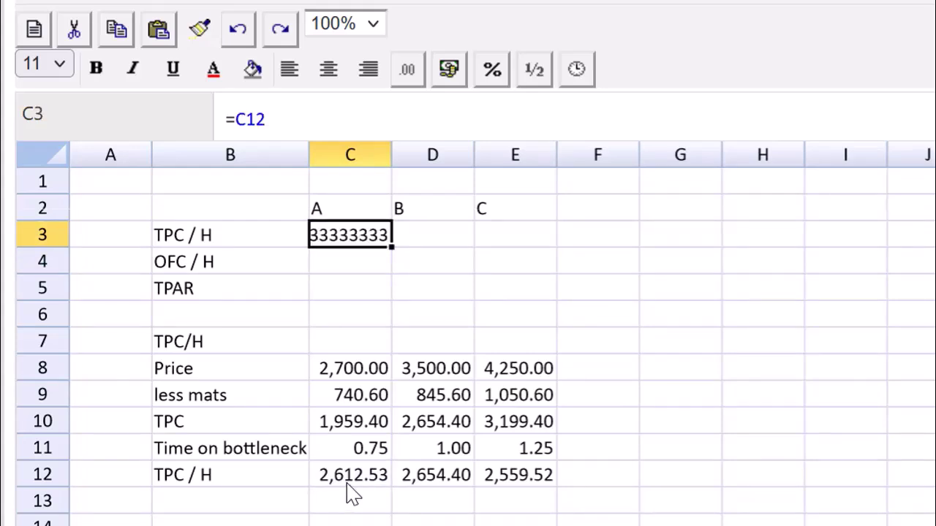
key("ctrl+c")
key("Right")
key("ctrl+v")
key("Right")
key("ctrl+v")
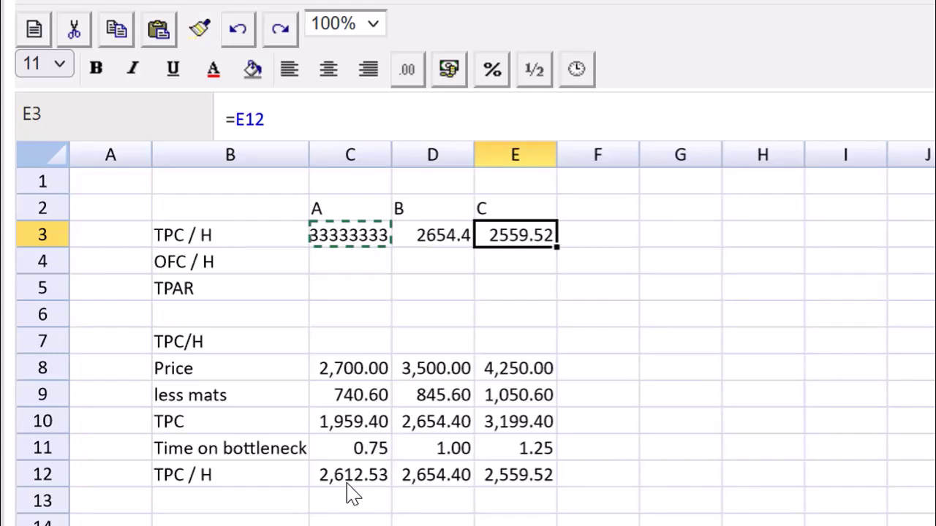
Apply the #,##0.00 number format to the whole sheet
left_click(40, 155)
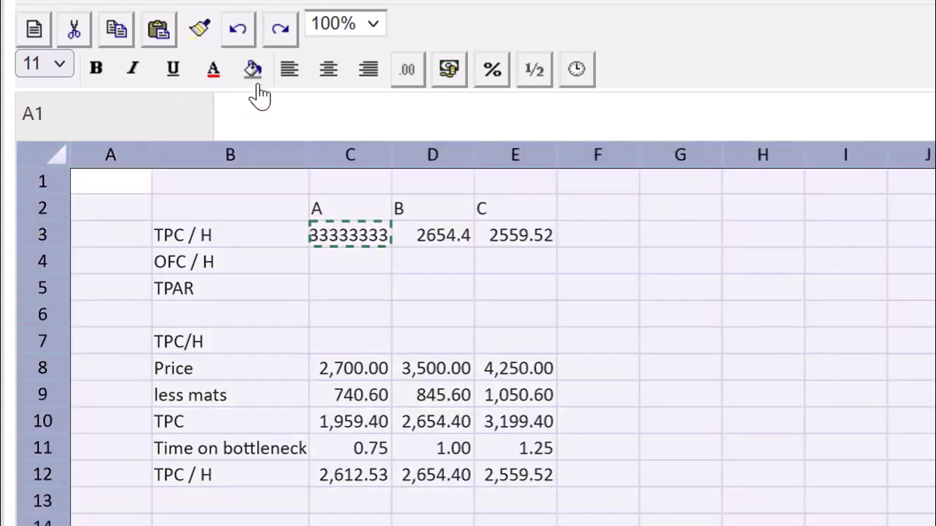
left_click(409, 72)
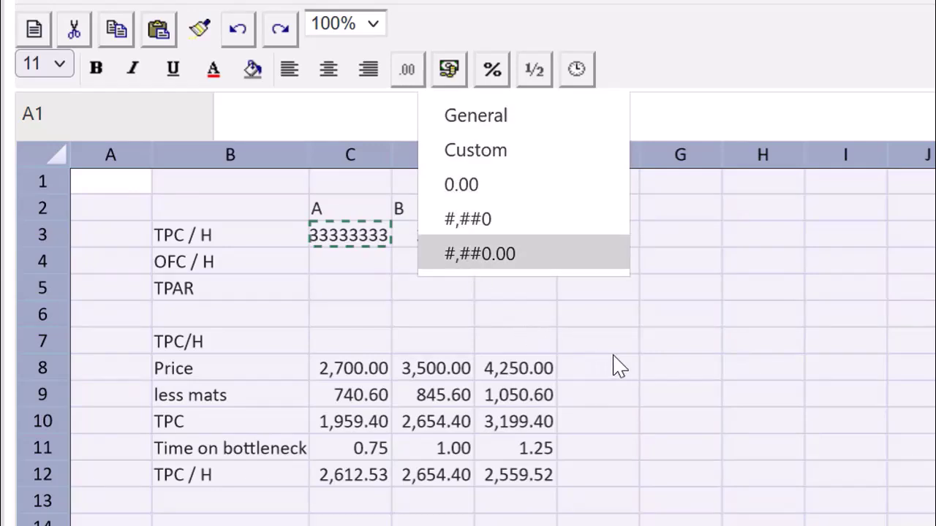
left_click(503, 256)
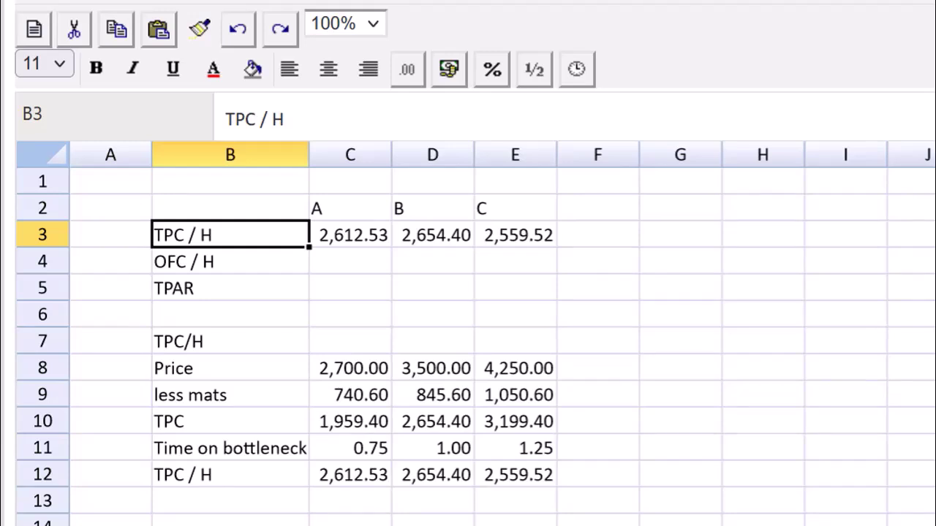
Add an OFC/H heading in G3 for the other factory cost workings
left_click(552, 395)
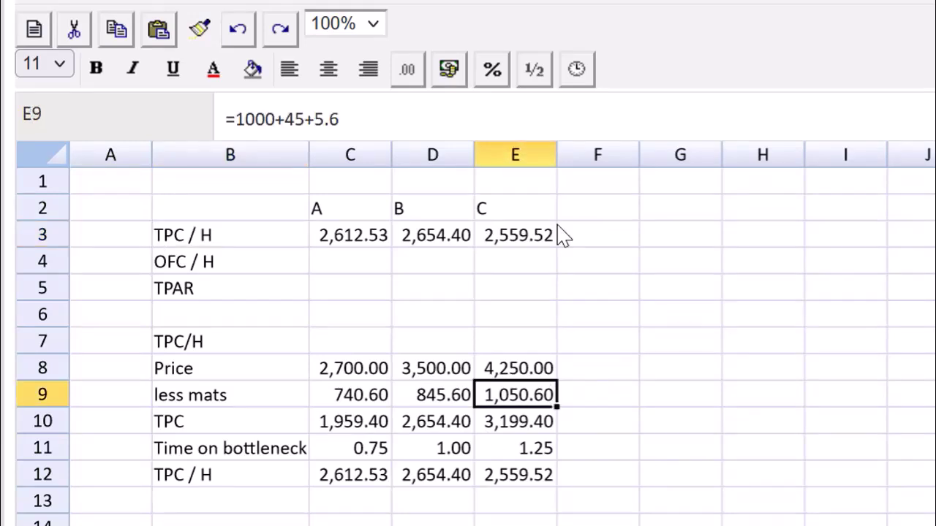
left_click(715, 244)
left_click(731, 241)
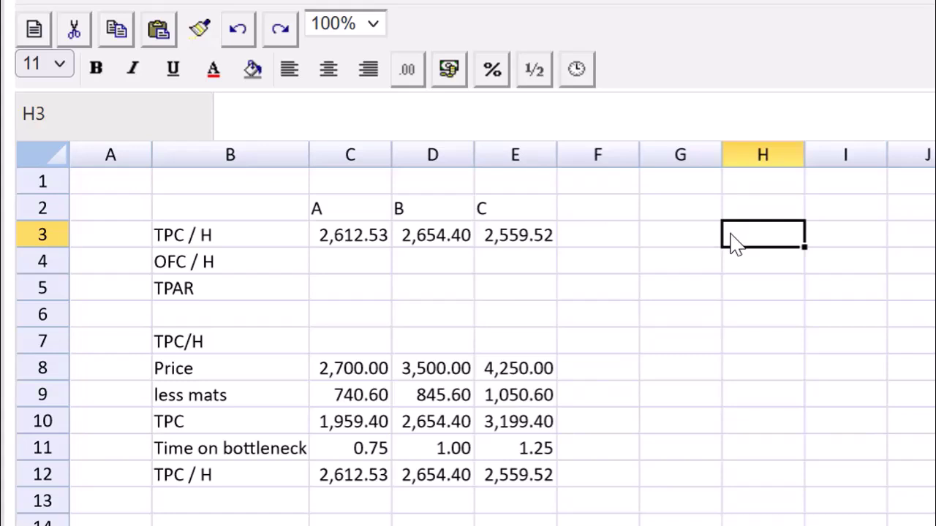
double_click(683, 245)
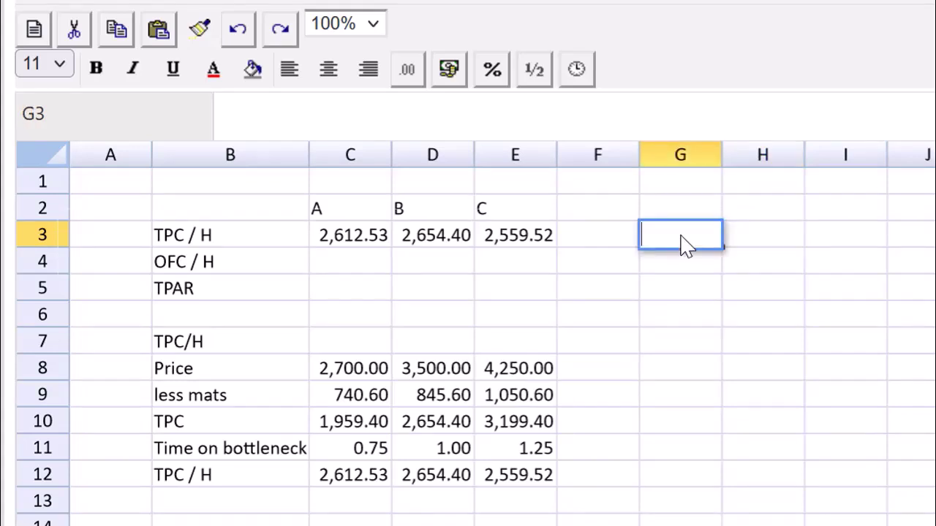
type("OFC/H")
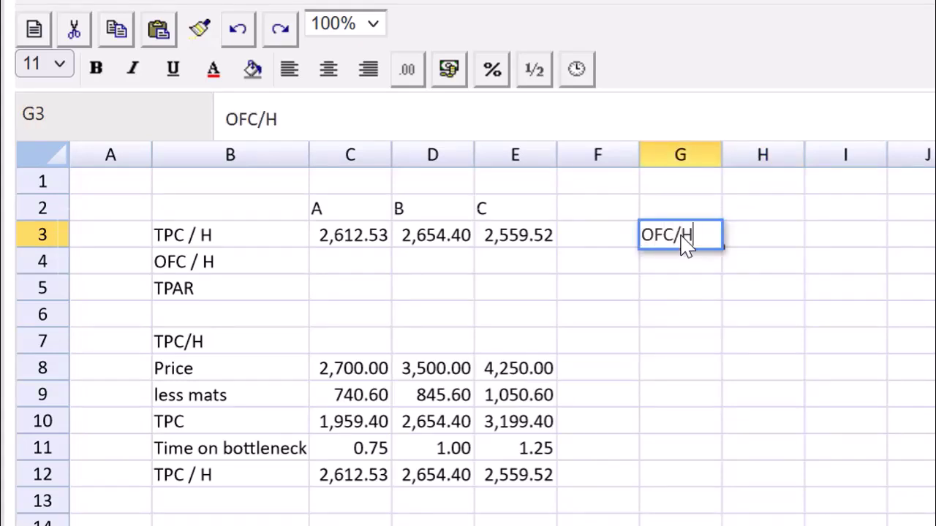
key("Return")
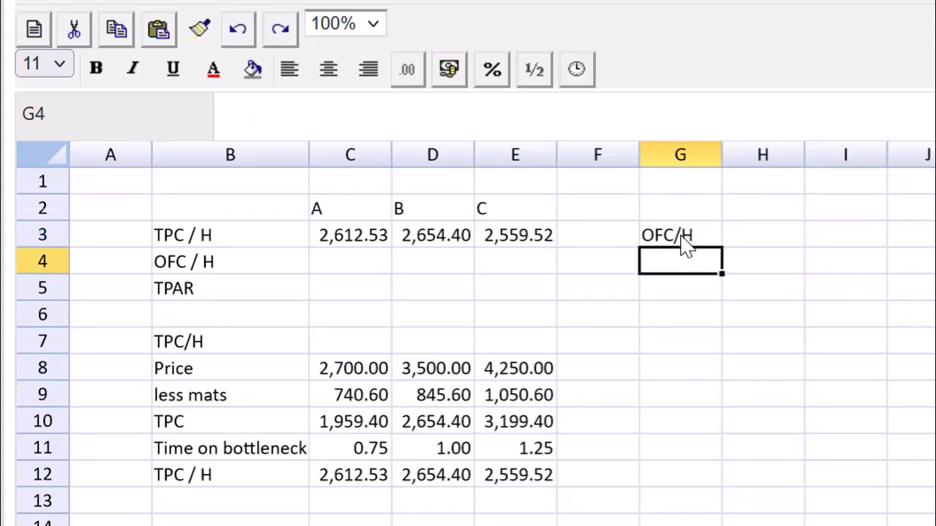
Label G4 'Salaries' with an amount of 45,000 in H4
type("Sala")
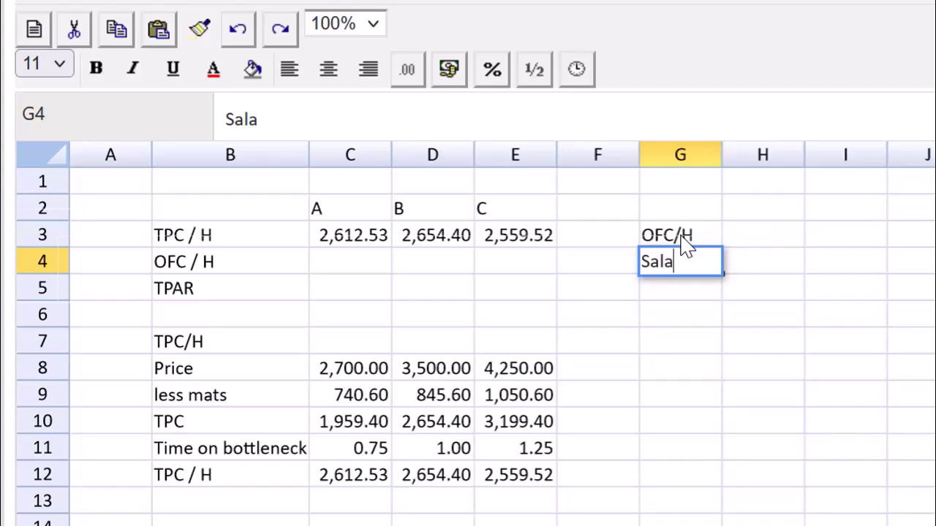
type("ries")
key("Return")
key("Up")
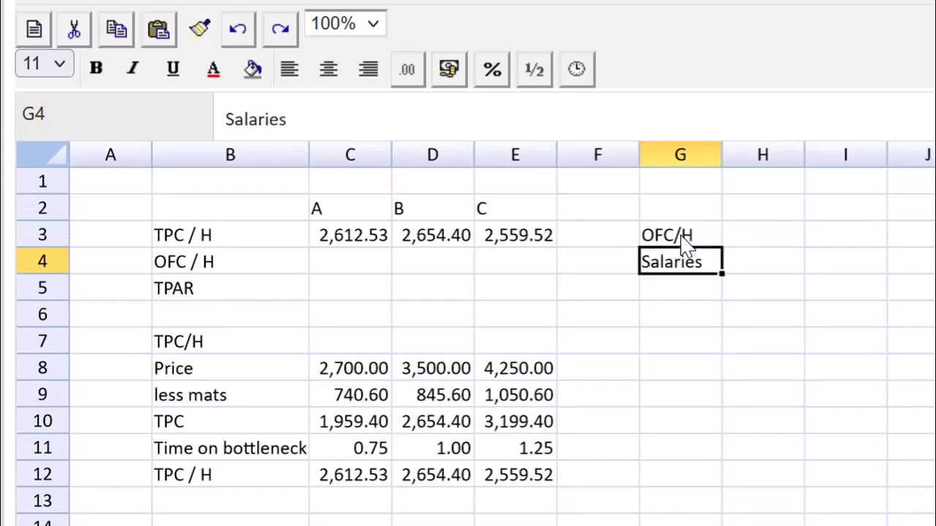
key("Right")
type("4")
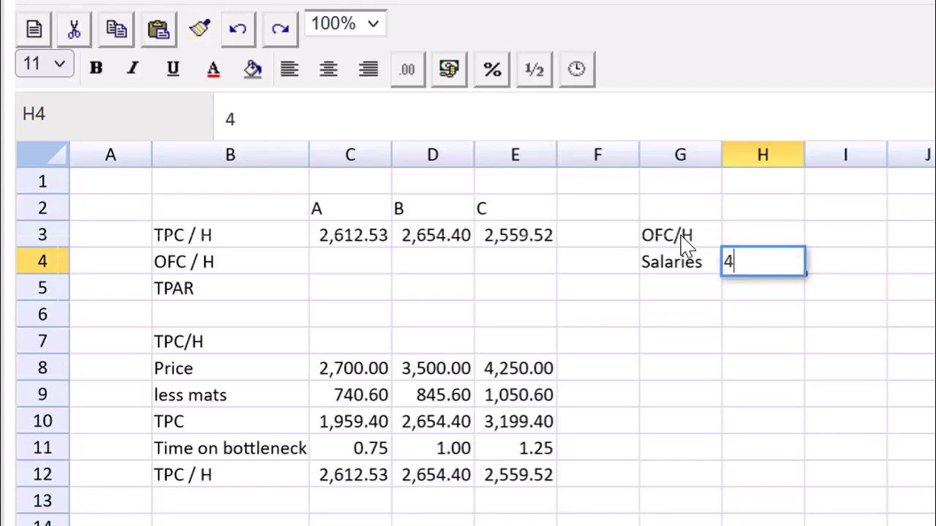
type("5,000")
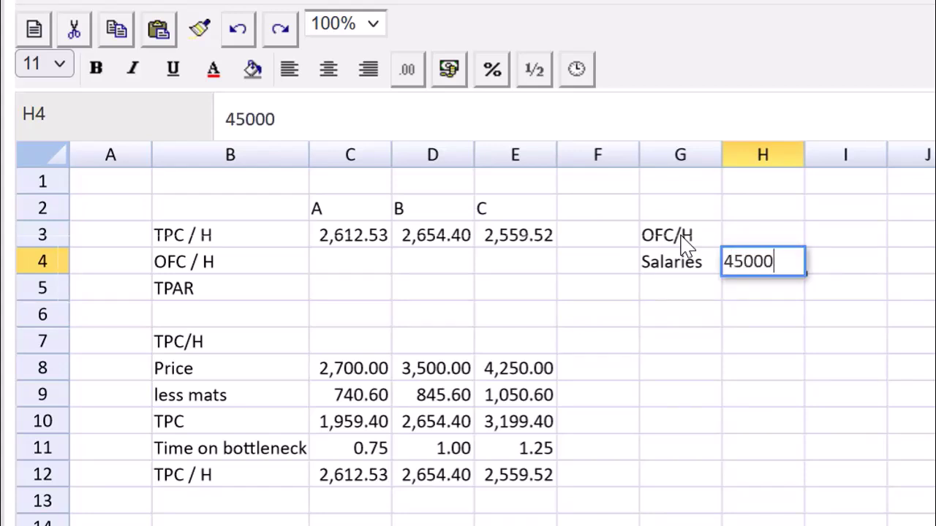
key("Return")
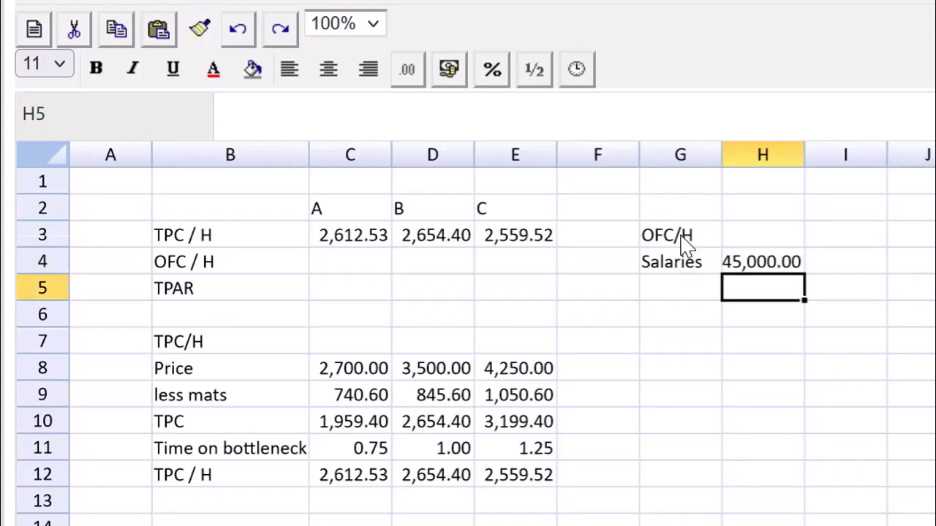
Enter further cost amounts 38,000, 75,000, 90,000 and 50,000 below the salaries
type("2")
key("BackSpace")
type("38000")
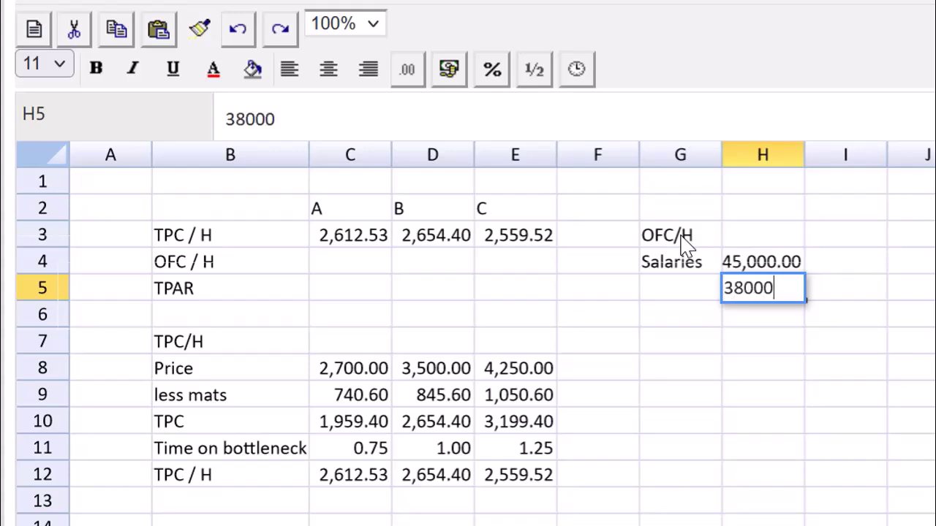
key("Return")
type("75000")
key("Return")
type("90000")
key("Return")
type("50000")
key("Return")
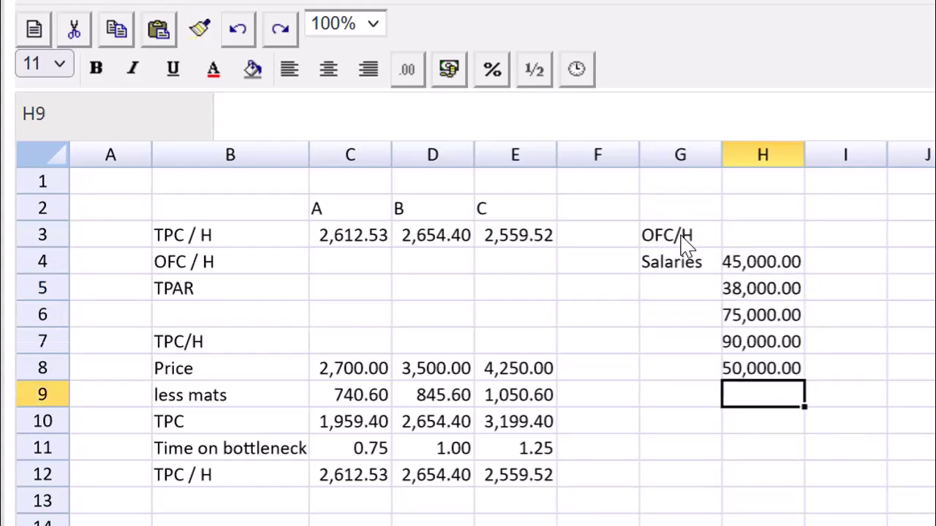
Add a rent cost of 250,000 in H9 and underline it
key("Left")
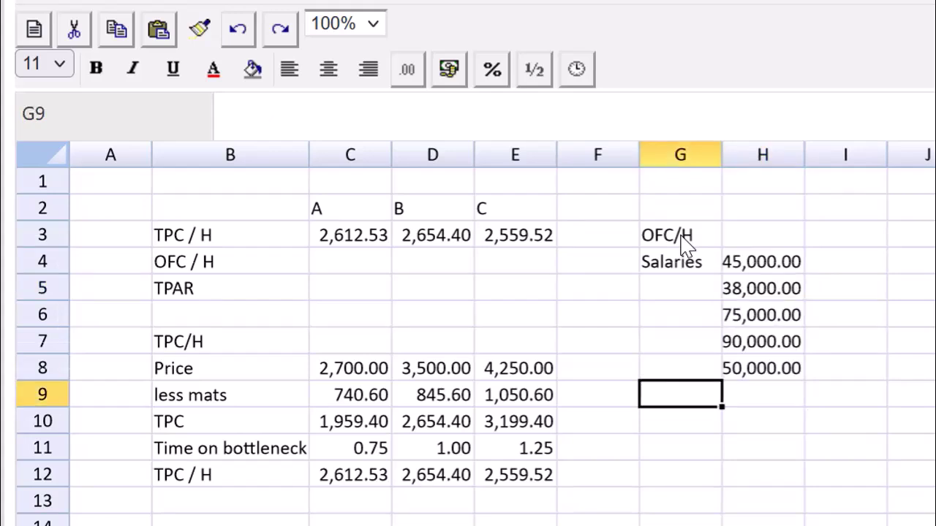
type("rent")
key("Tab")
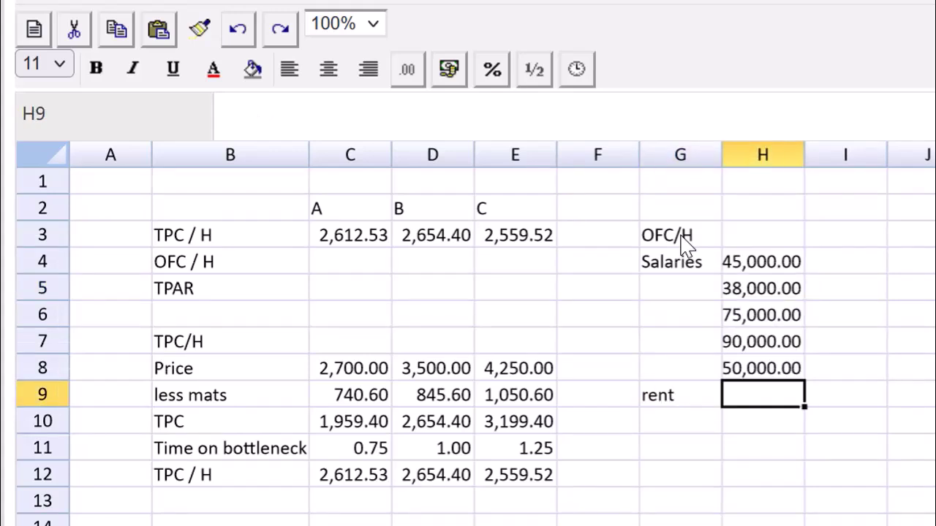
type("250000")
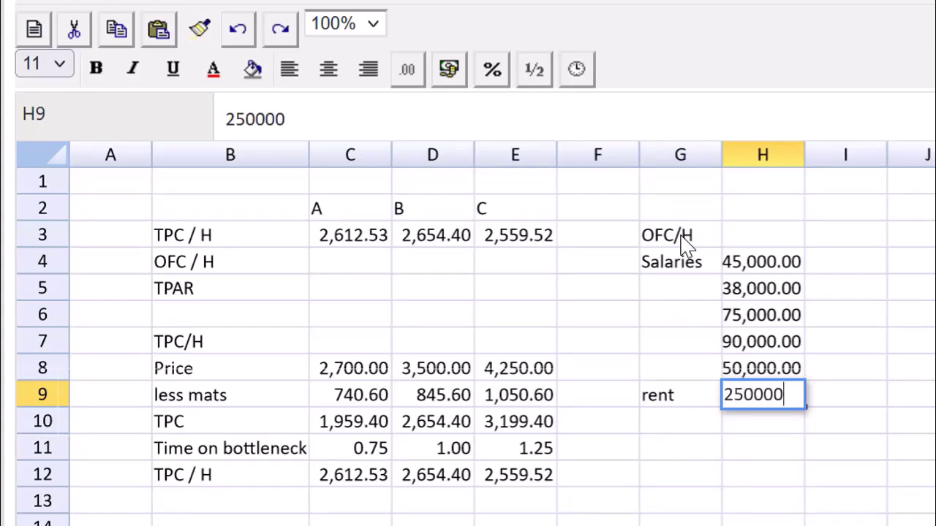
key("Return")
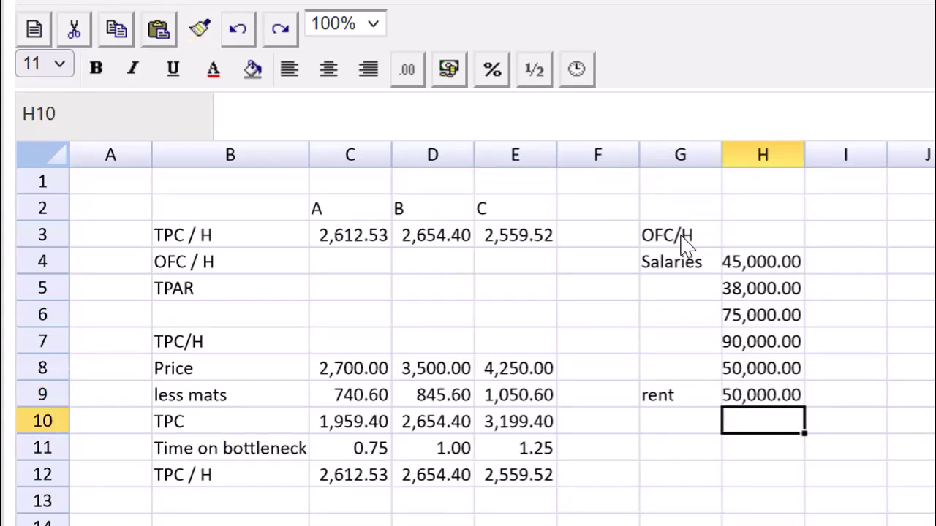
key("Up")
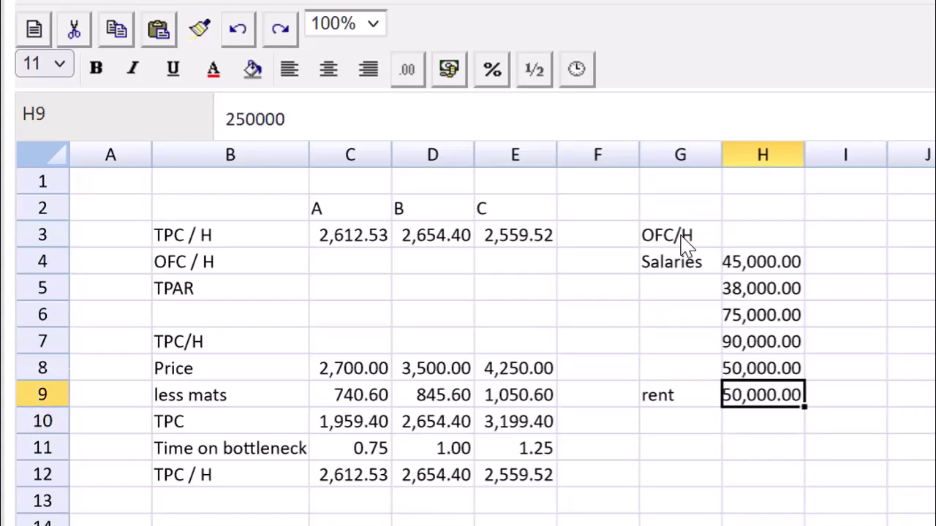
left_click(174, 82)
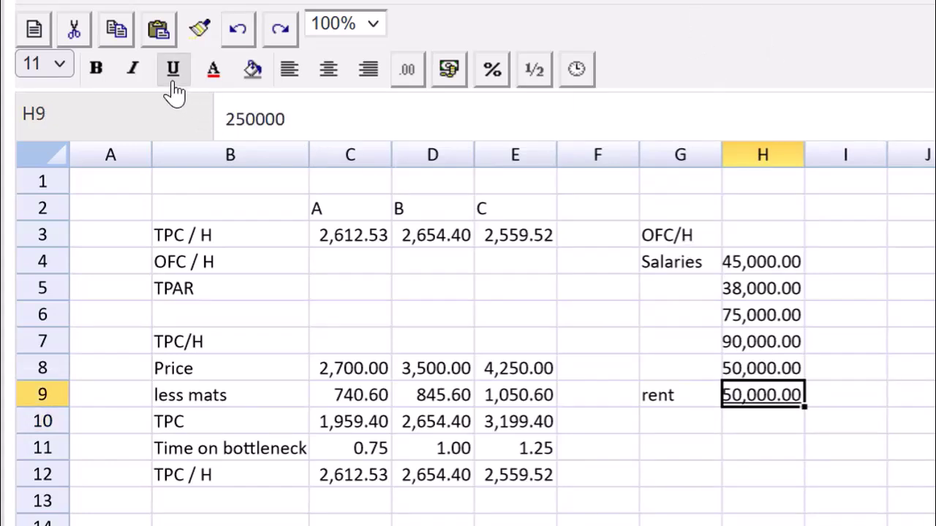
Label G10 'OFC', total =SUM(H4:H9) in H10 for 548,000.00, and autofit column H
left_click(773, 445)
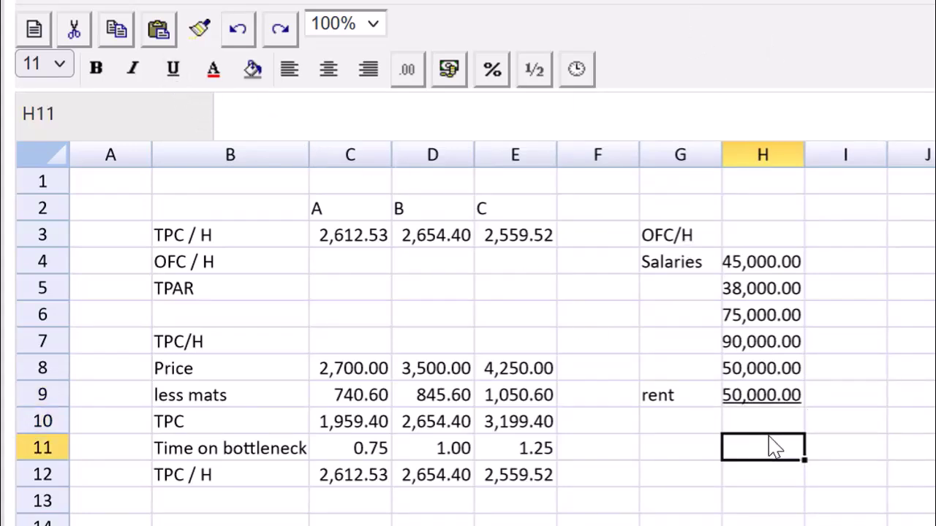
left_click(676, 427)
type("O")
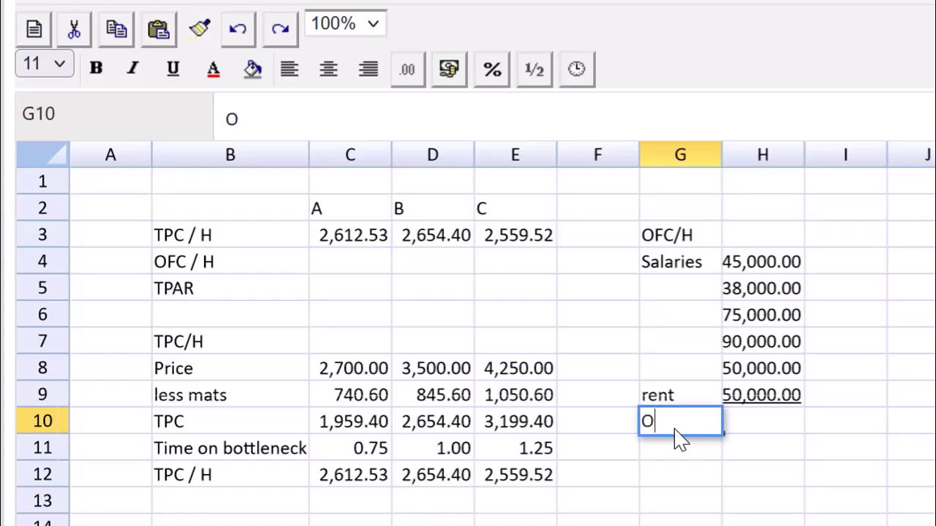
type("FC")
key("Tab")
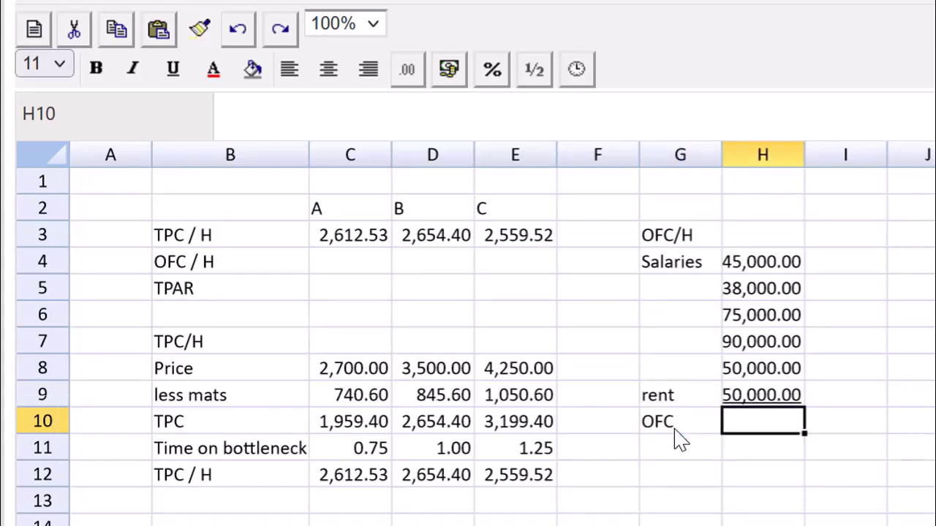
type("=S")
key("BackSpace")
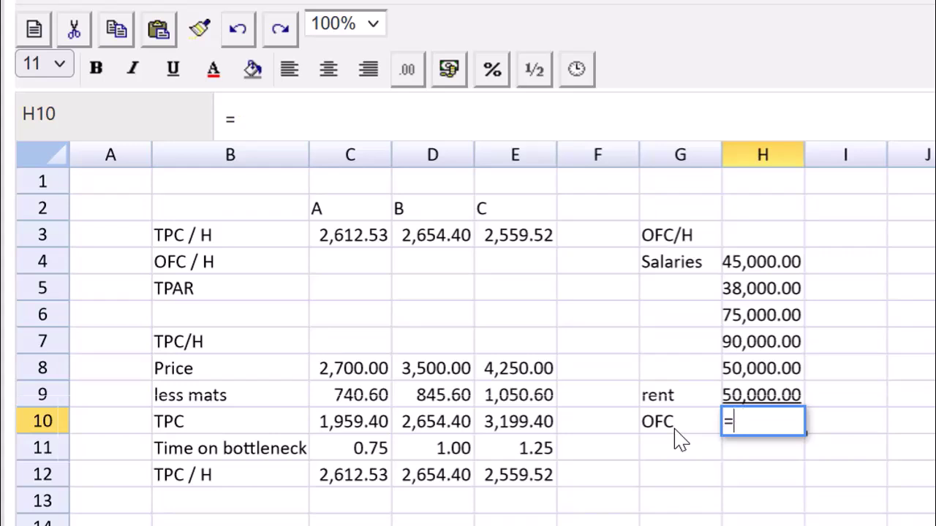
type("sum(")
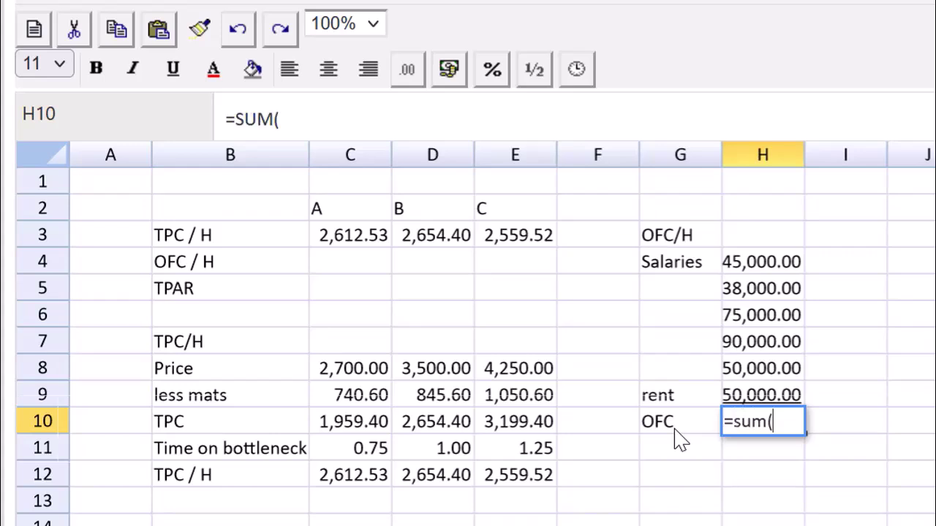
left_click_drag(775, 263, 784, 395)
type(")")
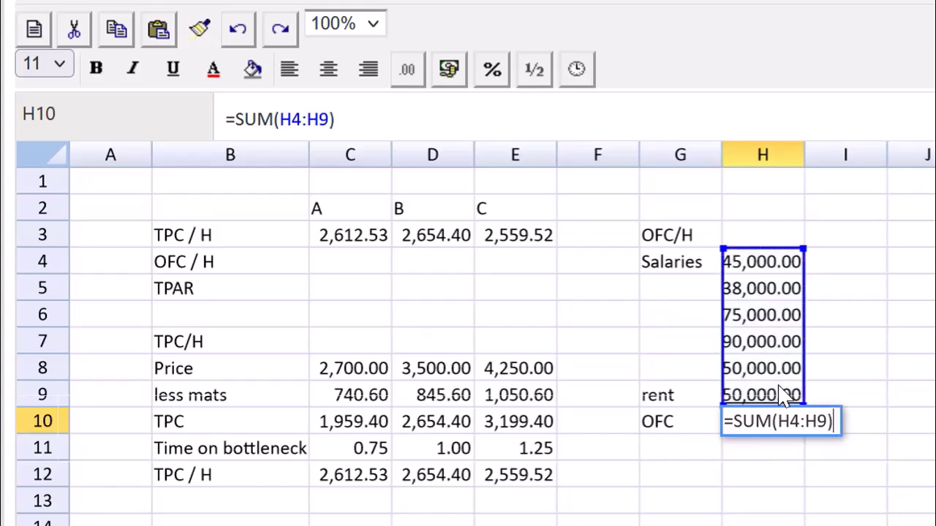
key("Return")
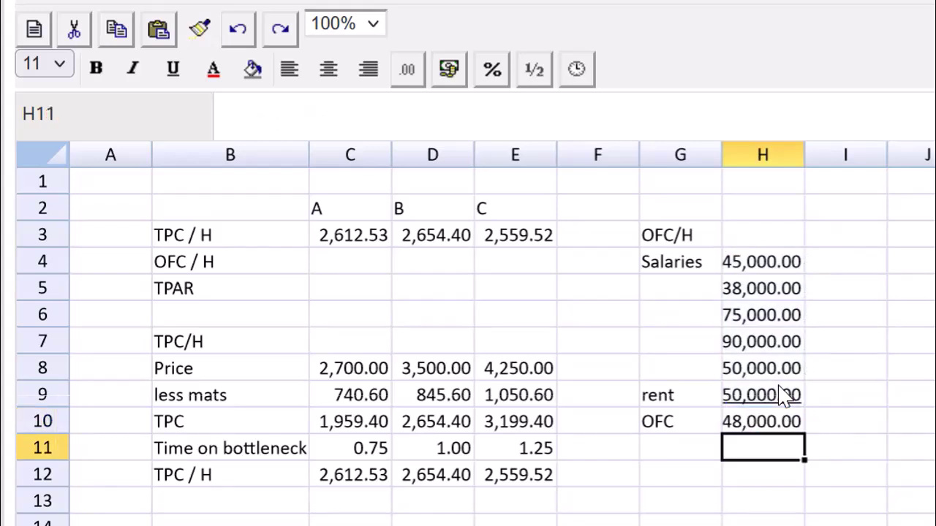
double_click(803, 155)
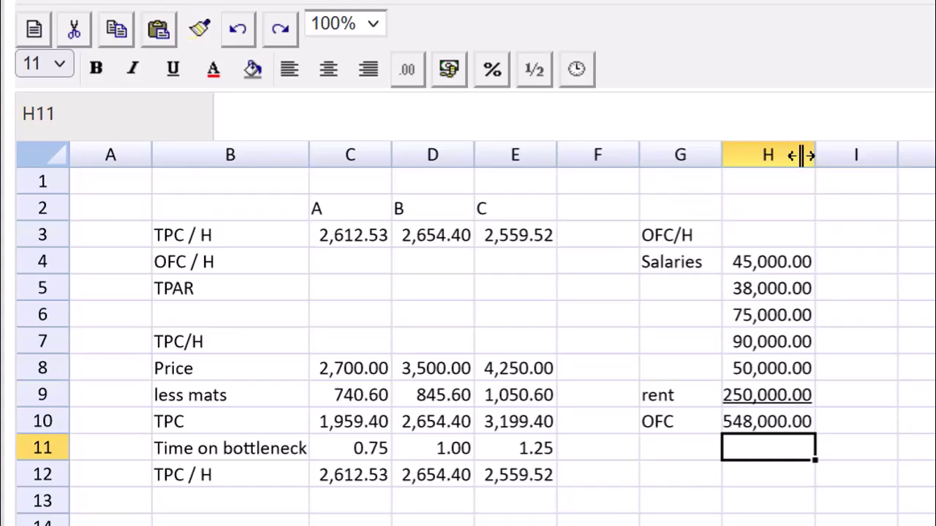
left_click(688, 453)
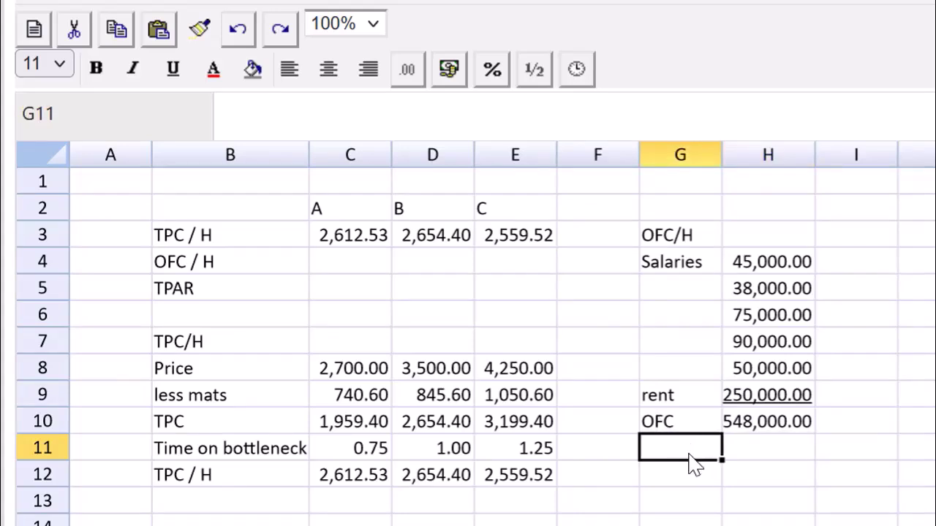
Enter 'total hours' in G11 with 1,800 hours in H11
type("total")
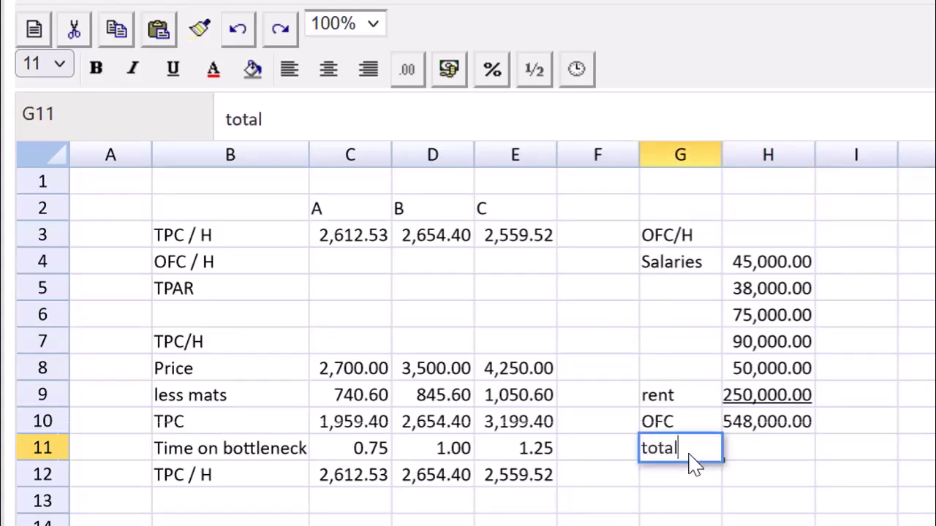
type(" hours")
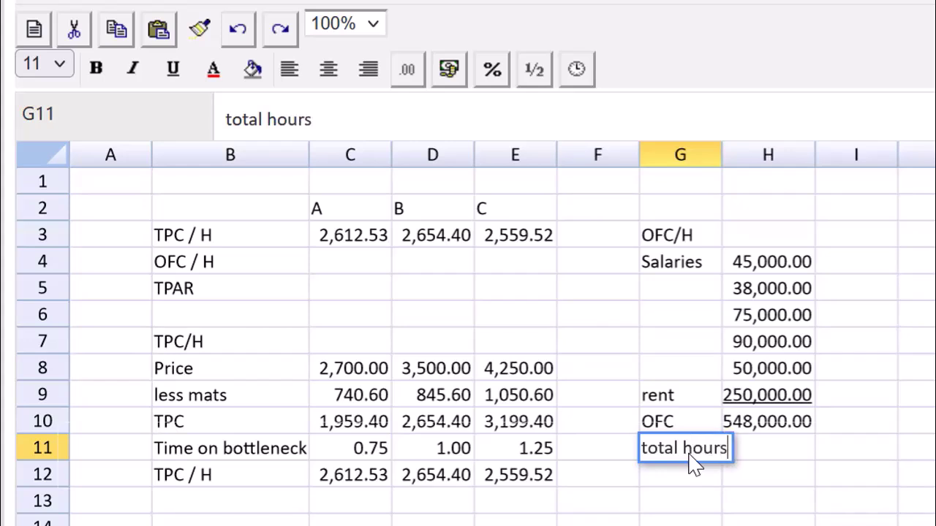
key("Tab")
type("1800")
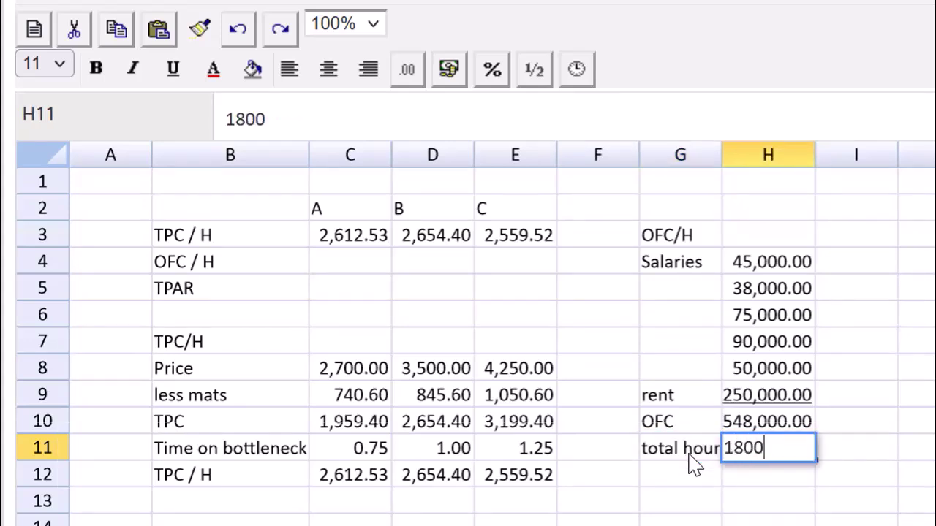
left_click(714, 479)
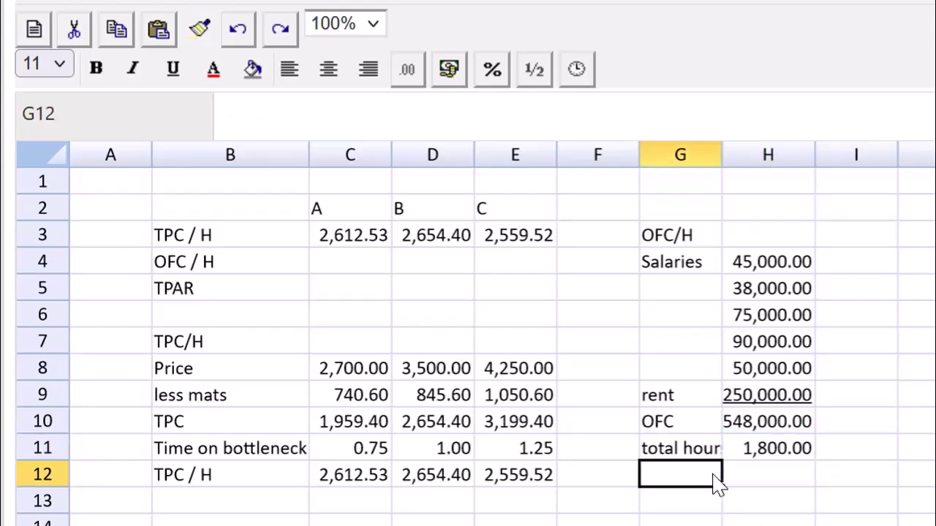
Label G12 'OFC / H' and compute =H10/H11 in H12
type("OFC ")
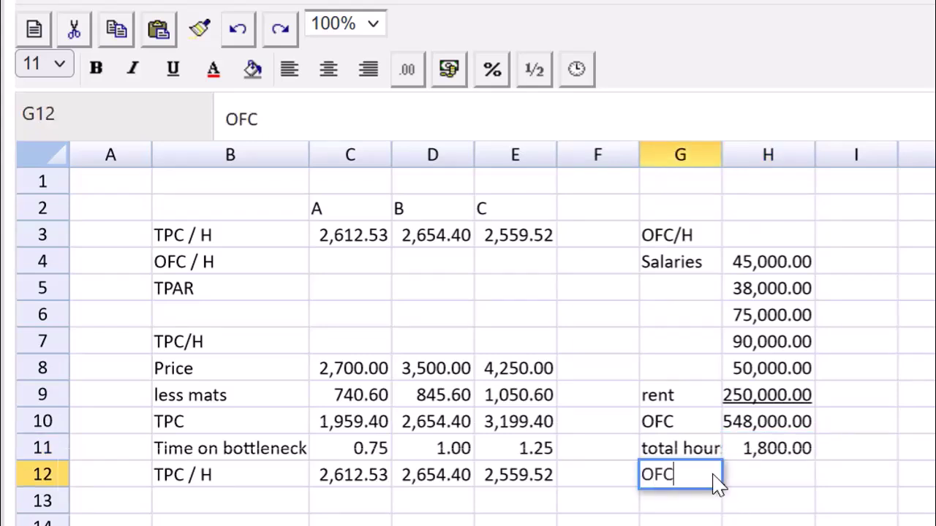
type("/ H")
key("Tab")
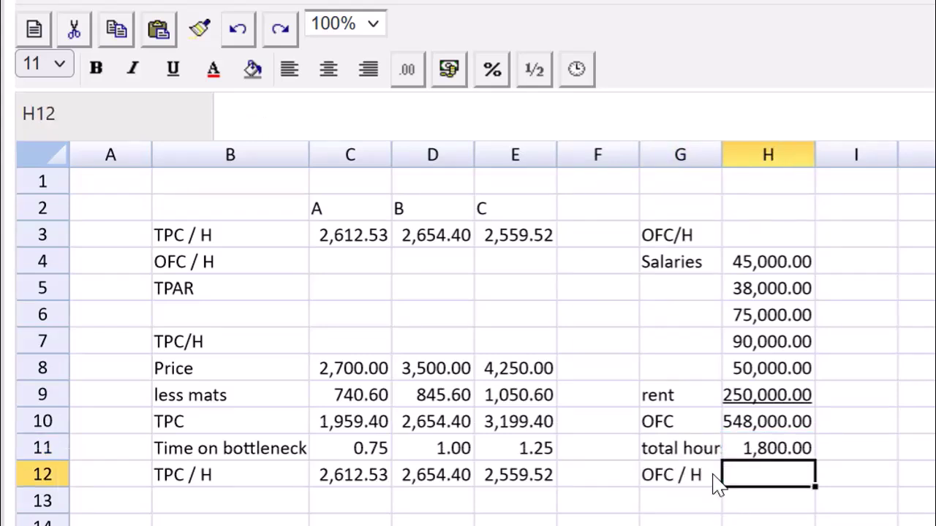
type("=")
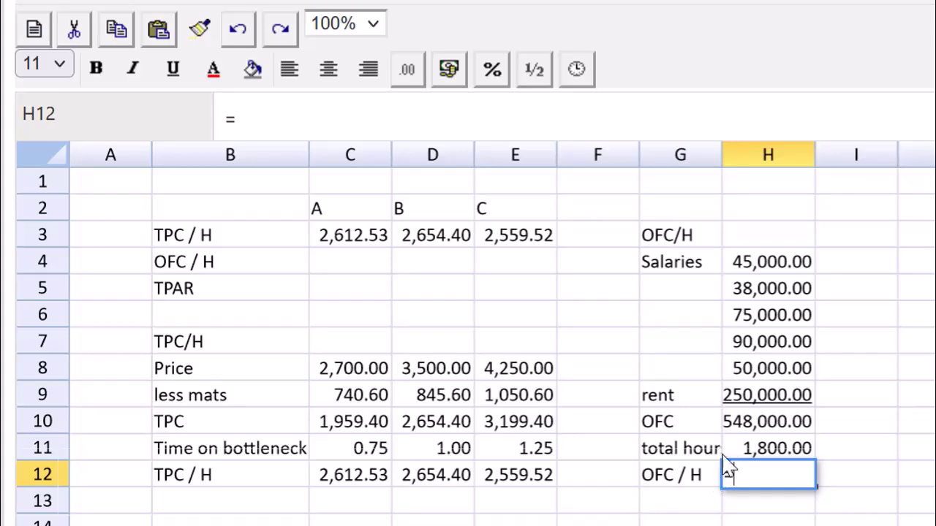
left_click(748, 423)
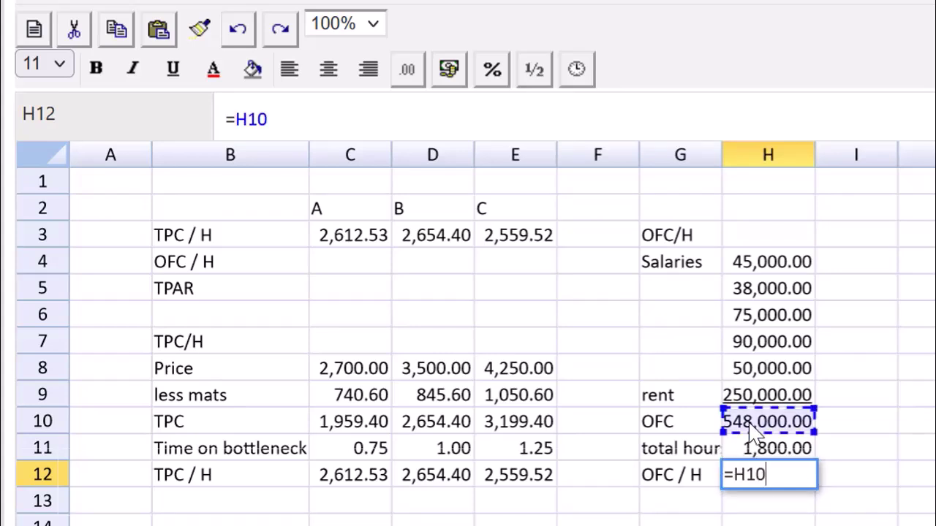
type("/")
left_click(763, 451)
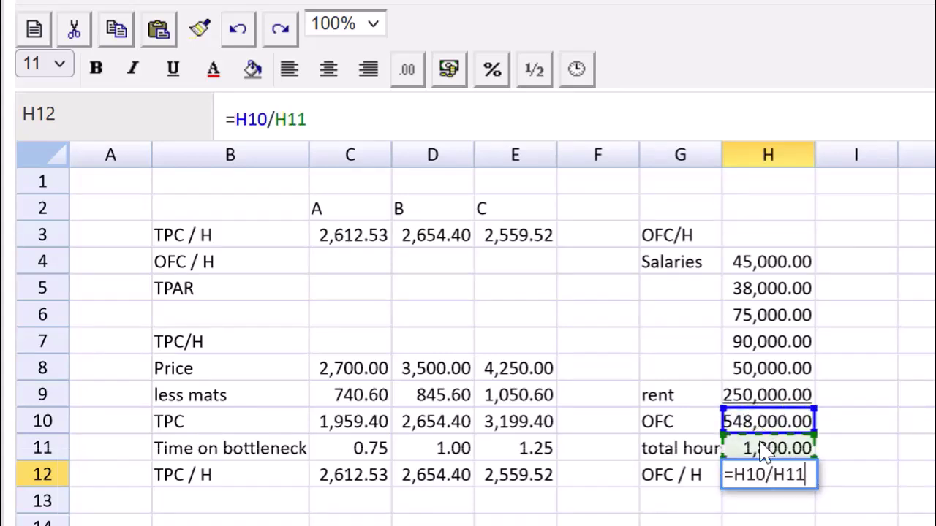
key("Return")
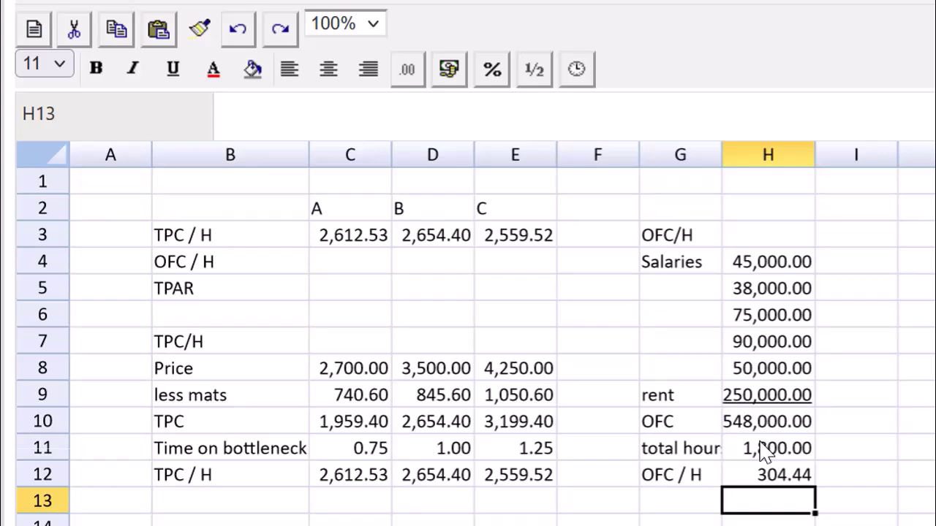
Correct the total hours in H11 to 1,880, giving OFC / H of 291.49
left_click(761, 448)
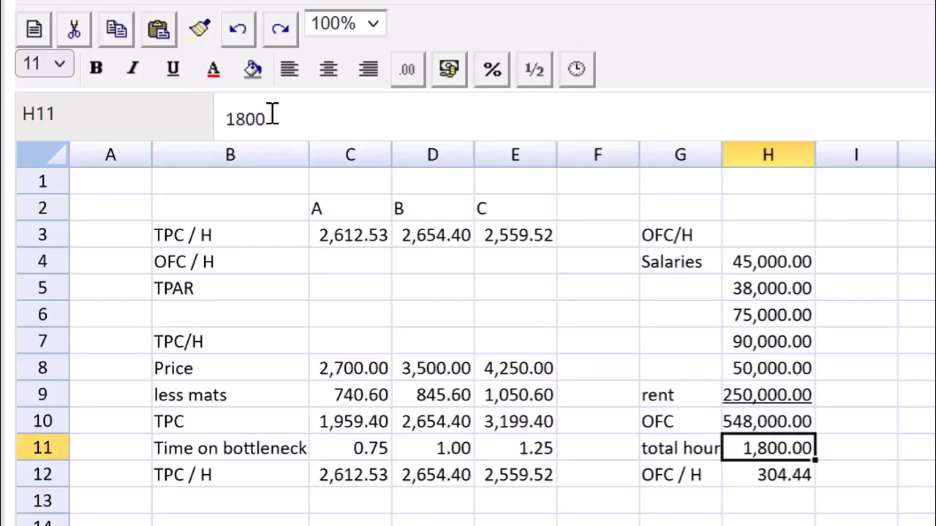
left_click(299, 119)
key("BackSpace")
key("BackSpace")
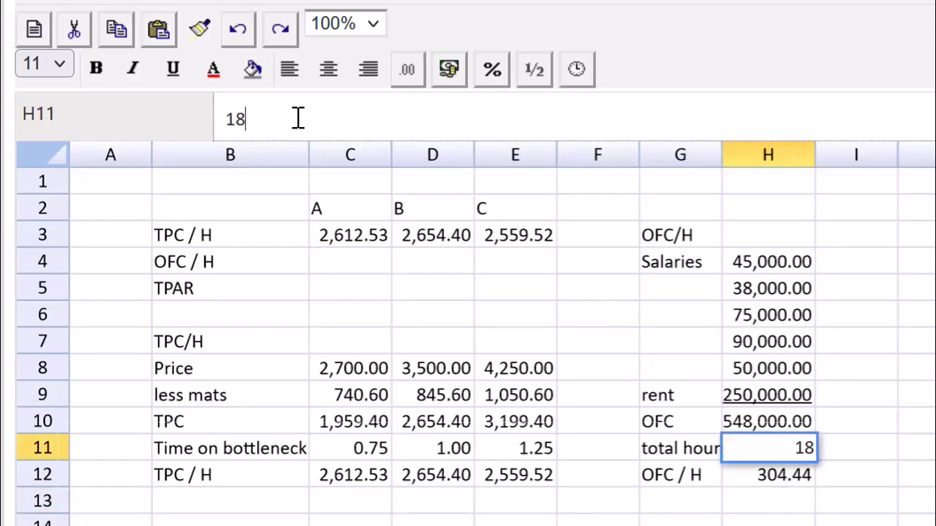
type("80")
key("Return")
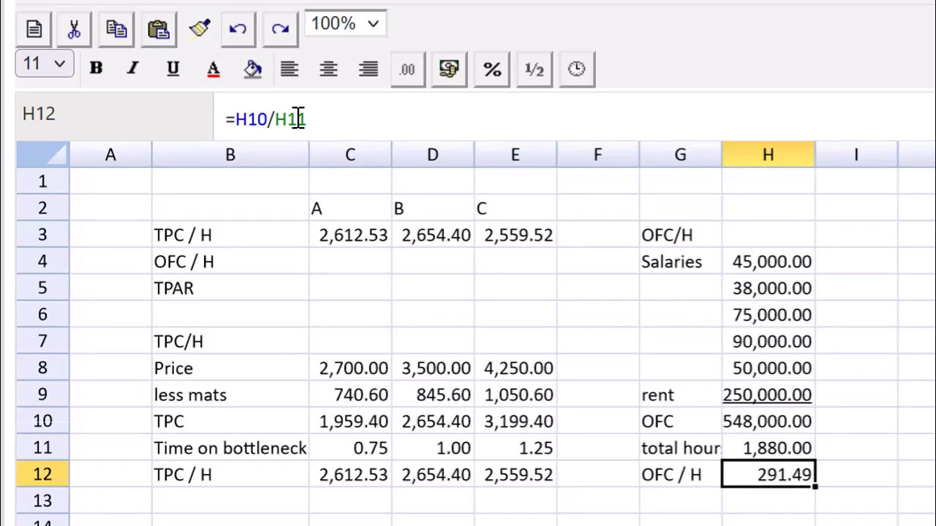
Set C4 to the fixed reference =$H$12 for product A's OFC / H
left_click(359, 267)
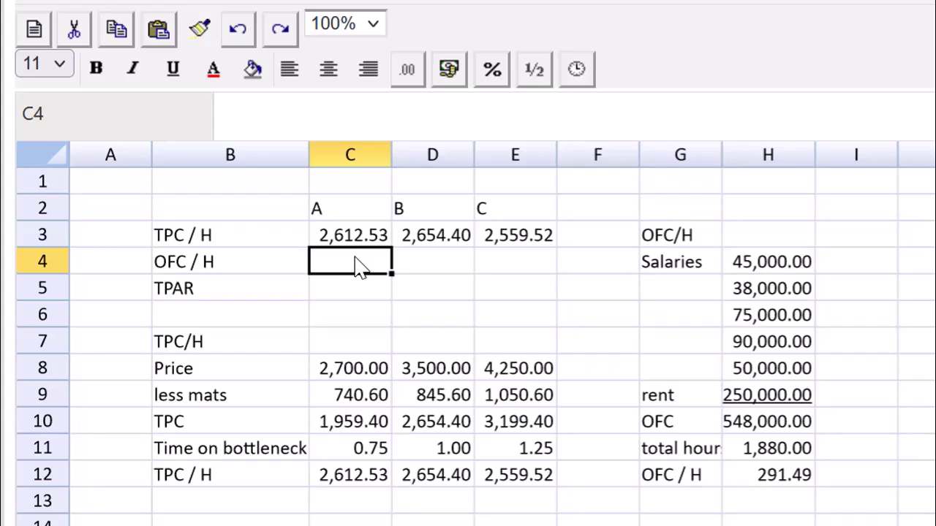
type("=")
left_click(767, 500)
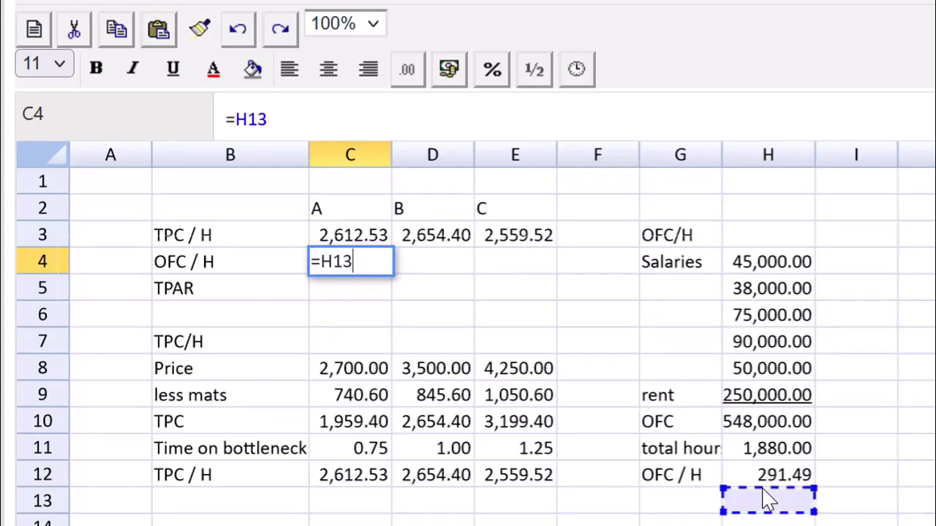
left_click(766, 474)
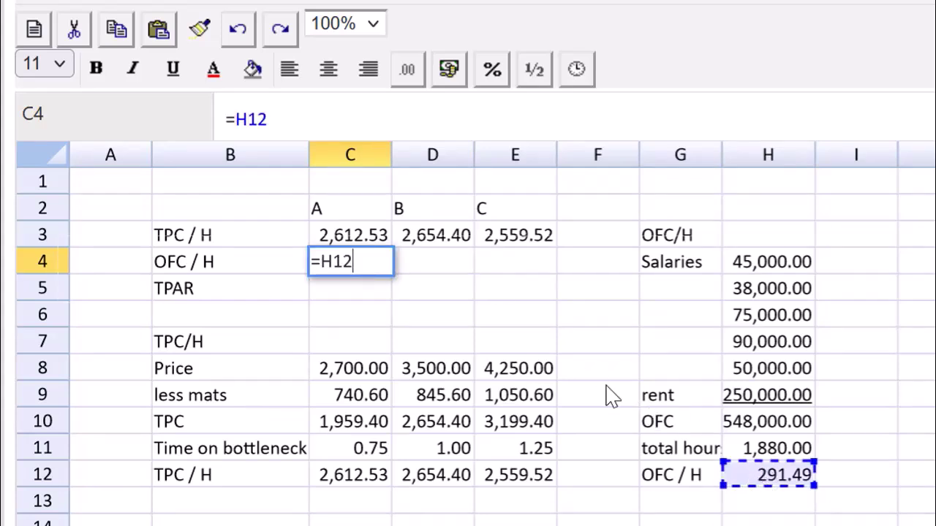
left_click(239, 120)
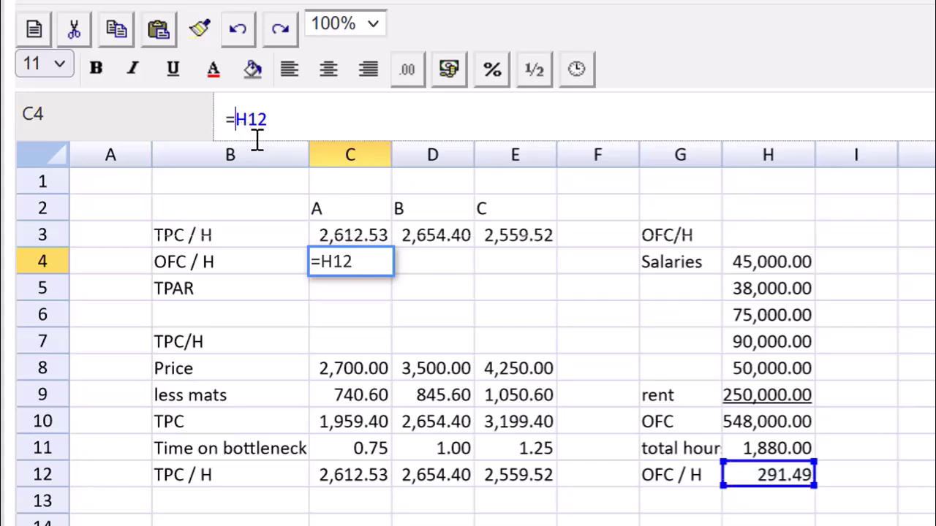
type("$")
key("Right")
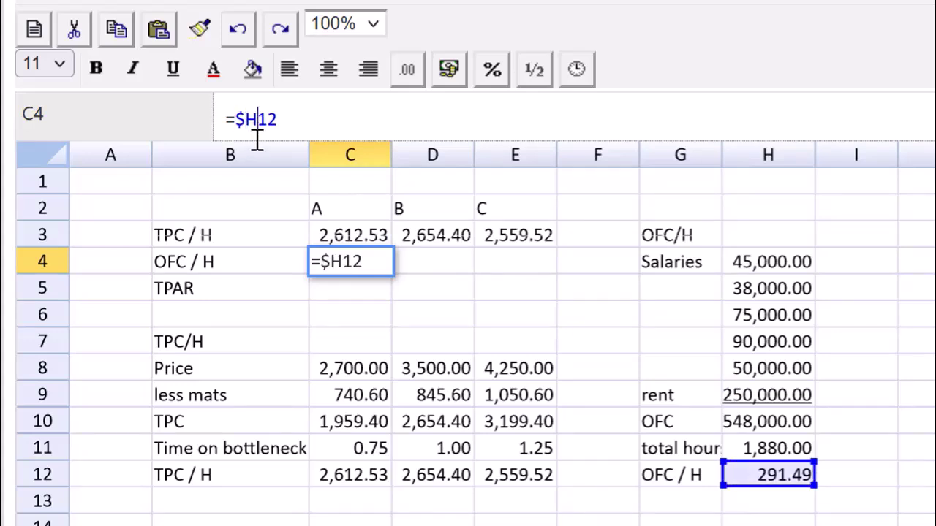
type("$")
key("Return")
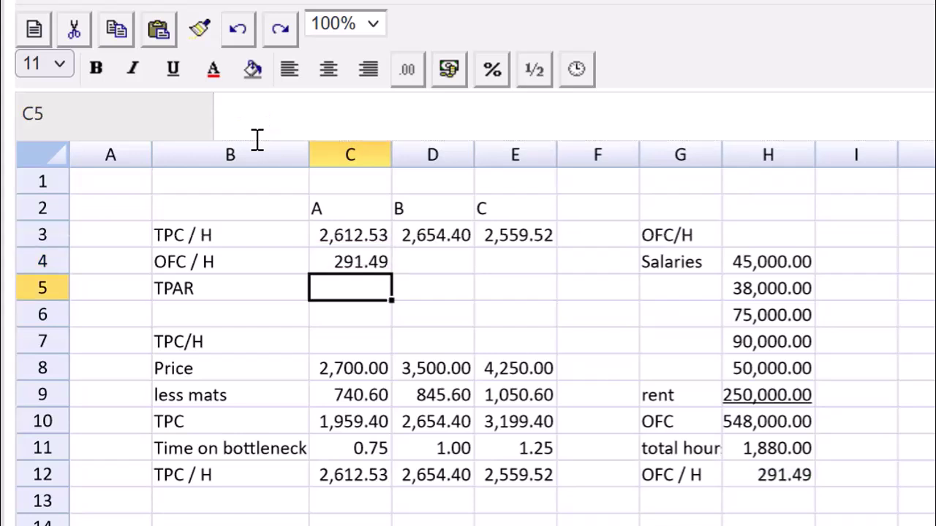
Copy C4's formula into D4 and E4 so B and C also show 291.49
key("Up")
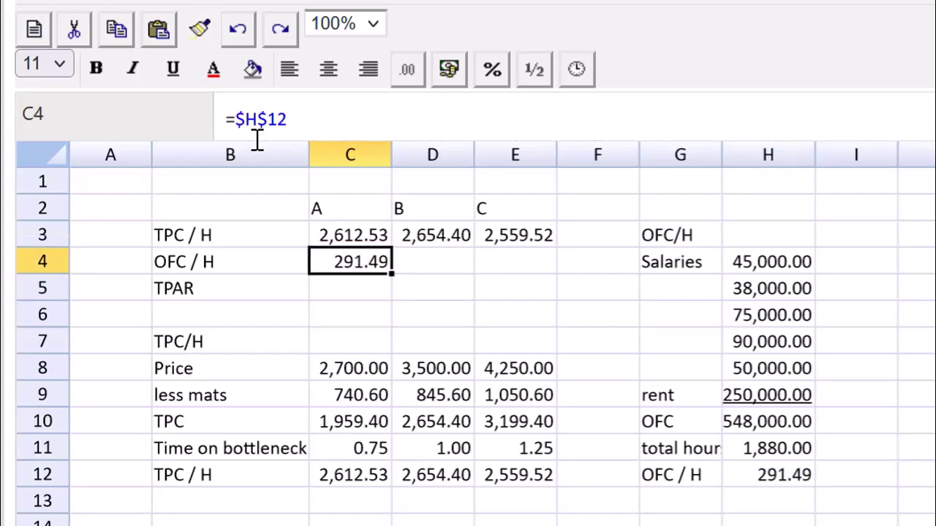
key("ctrl+c")
key("Right")
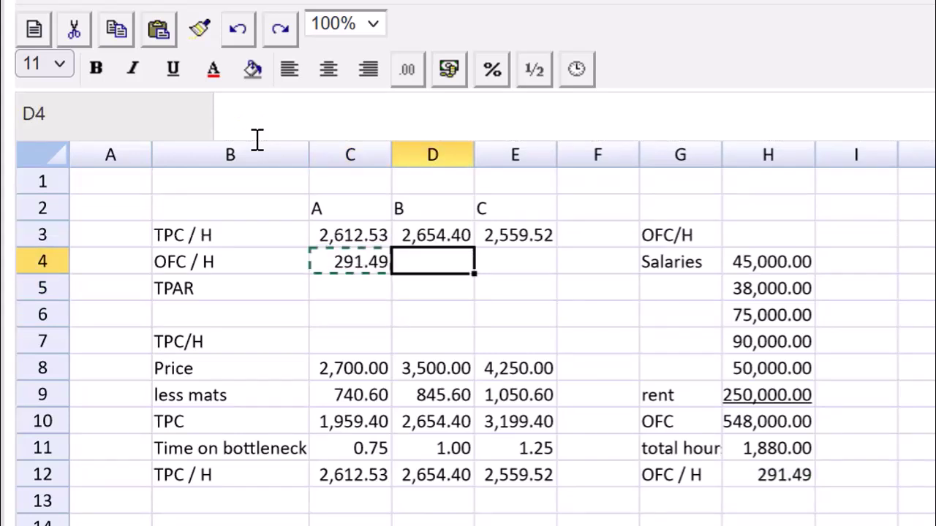
key("ctrl+v")
key("Right")
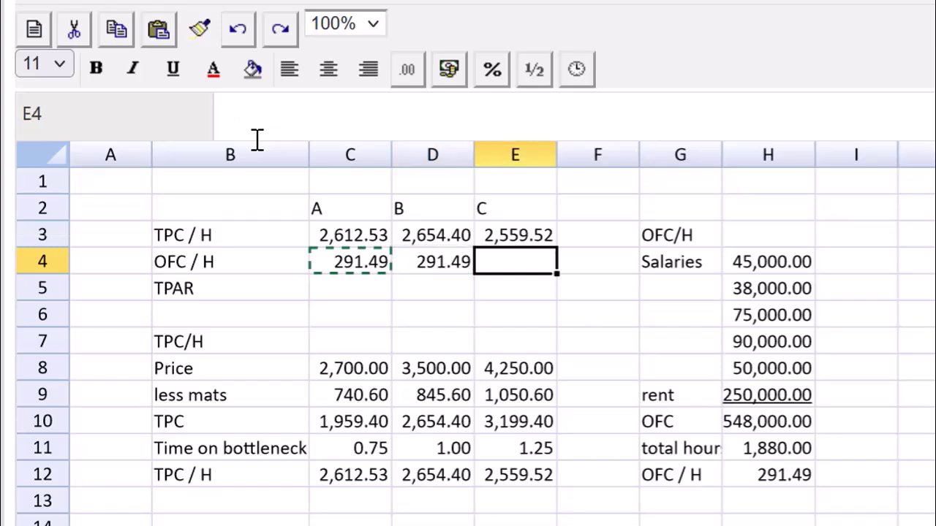
key("ctrl+v")
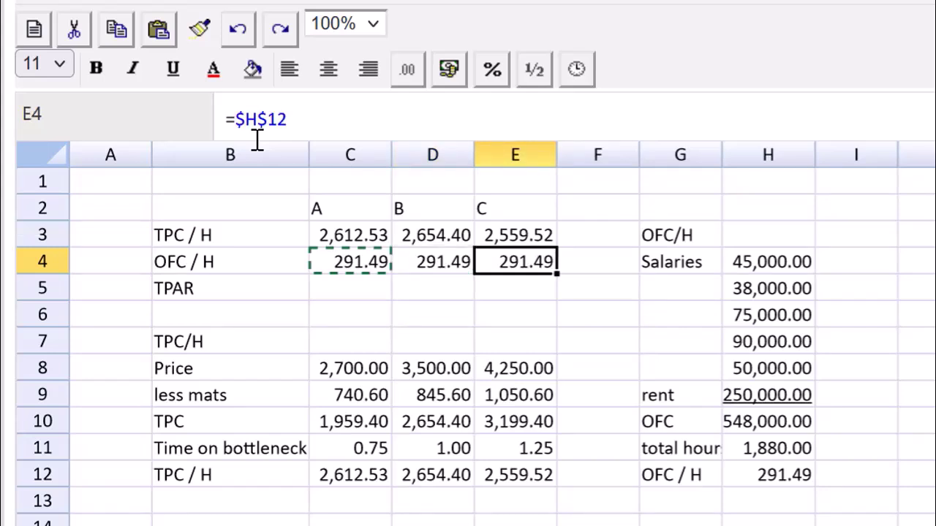
key("Down")
key("Left")
key("Left")
type("'=$H$12=")
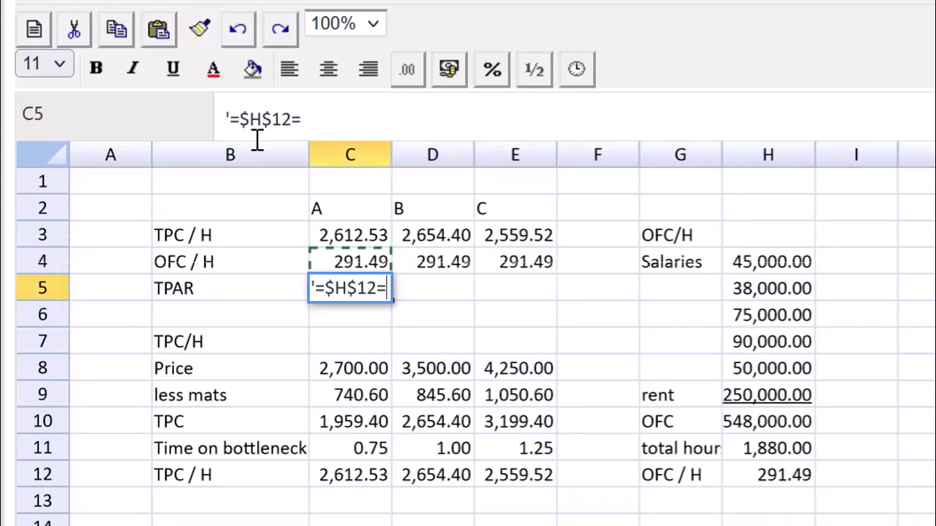
key("BackSpace")
key("BackSpace")
key("BackSpace")
key("BackSpace")
key("BackSpace")
key("BackSpace")
key("BackSpace")
key("BackSpace")
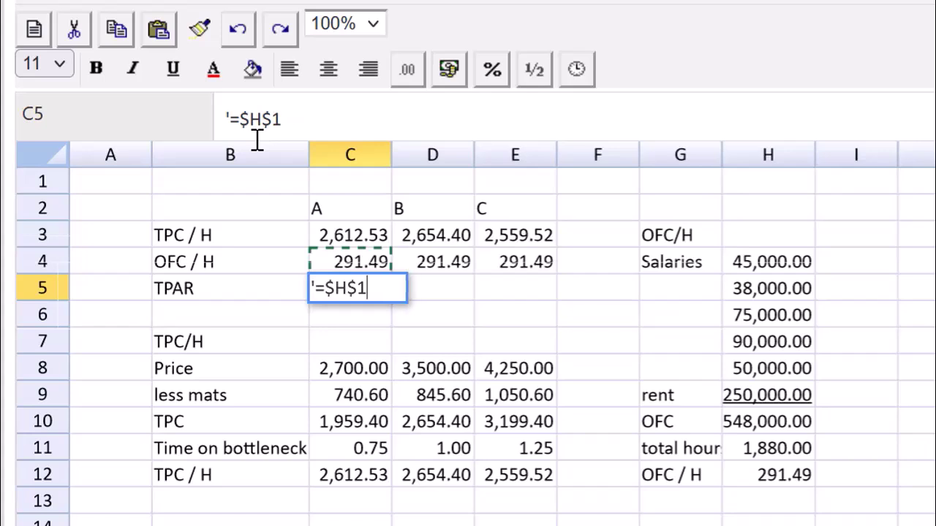
Enter =C3/C4 in C5 and fill it to E5, giving TPAR 8.96, 9.11 and 8.78
type("=")
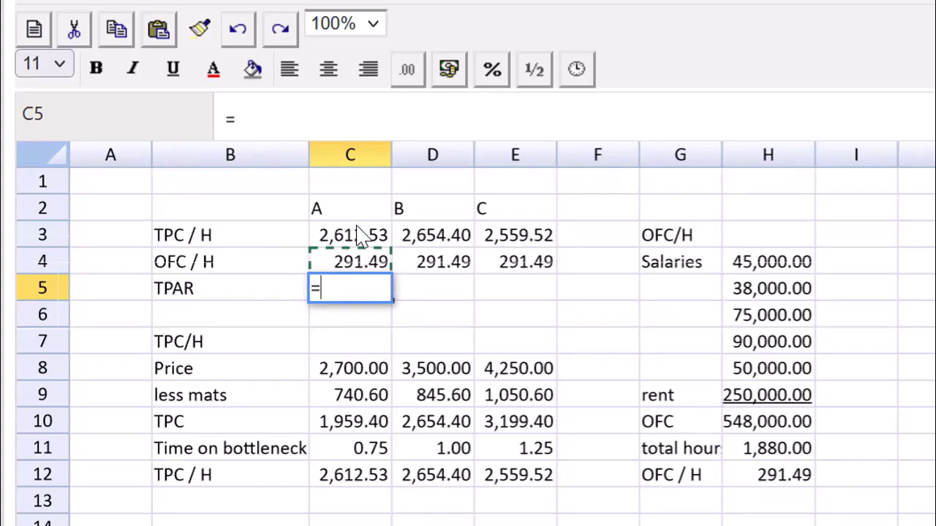
left_click(357, 242)
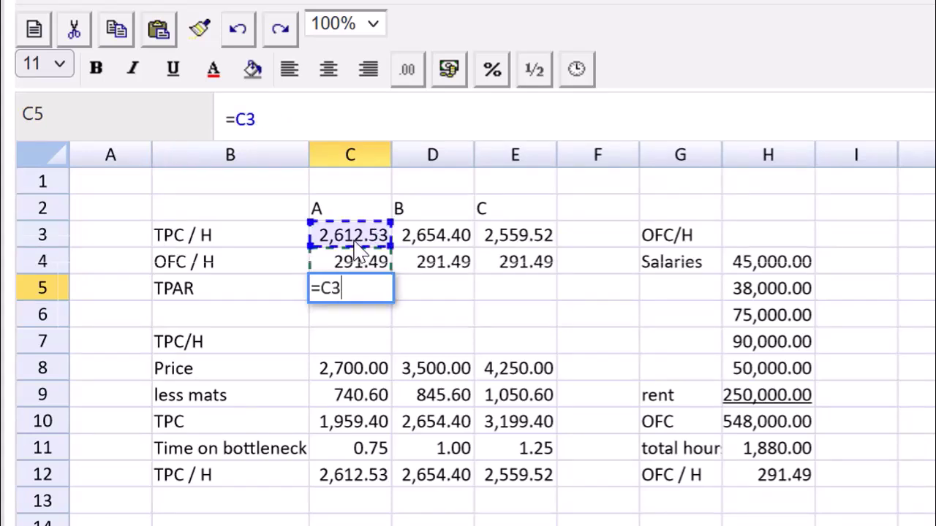
type("/")
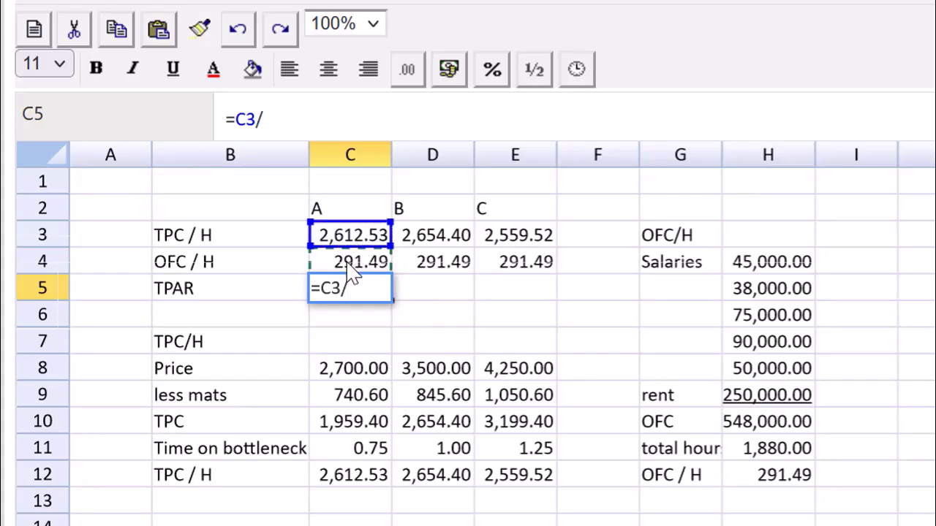
left_click(348, 263)
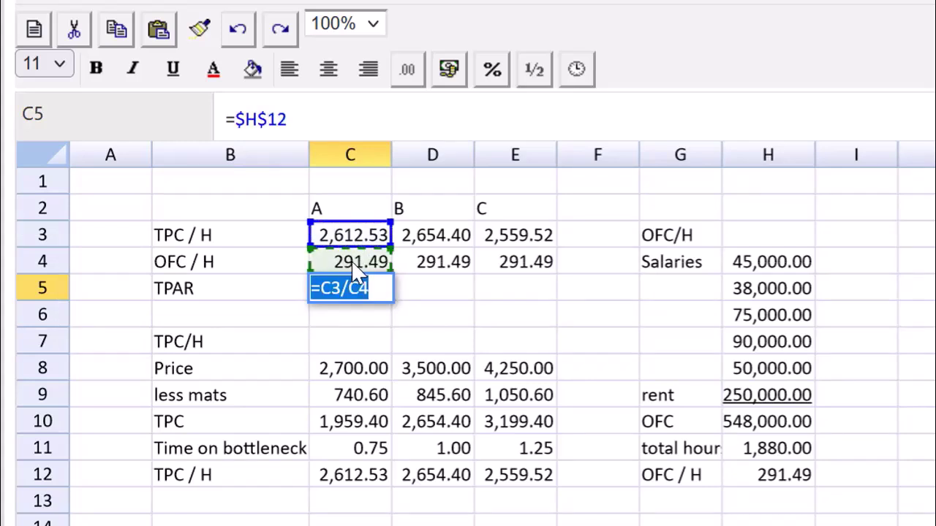
key("Return")
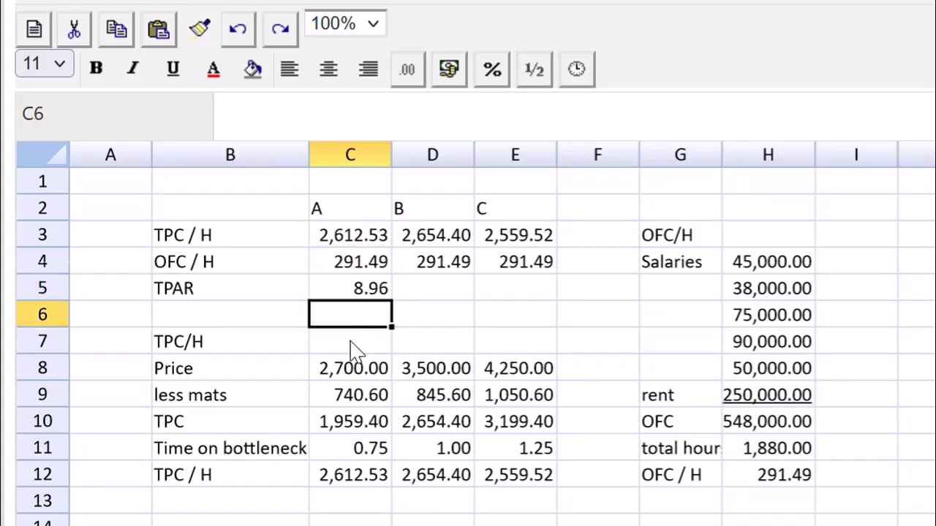
left_click(352, 291)
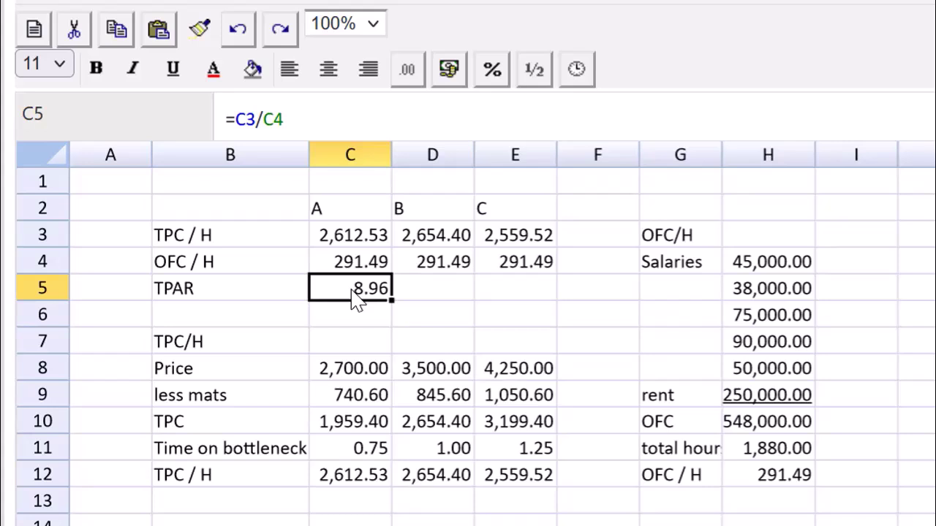
left_click_drag(390, 302, 521, 325)
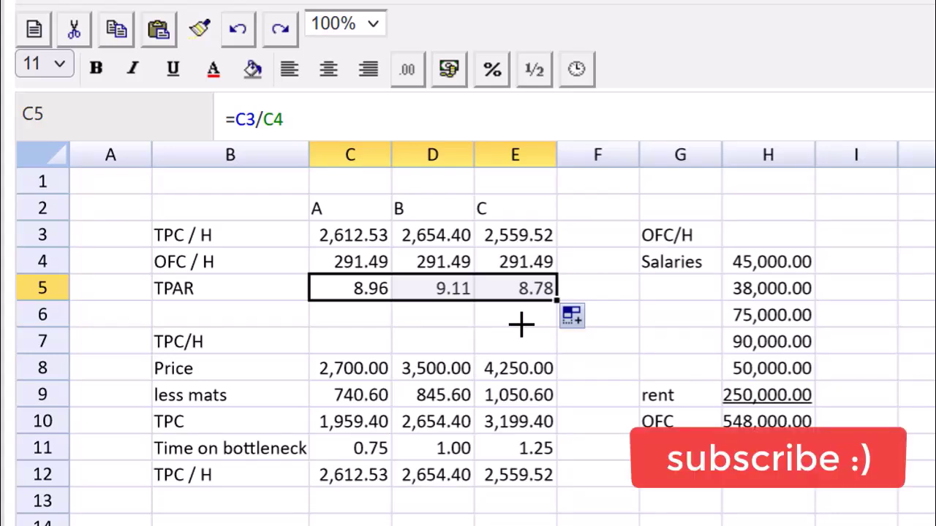
Centre and bold the A, B, C headings in C2:E2
left_click(337, 208)
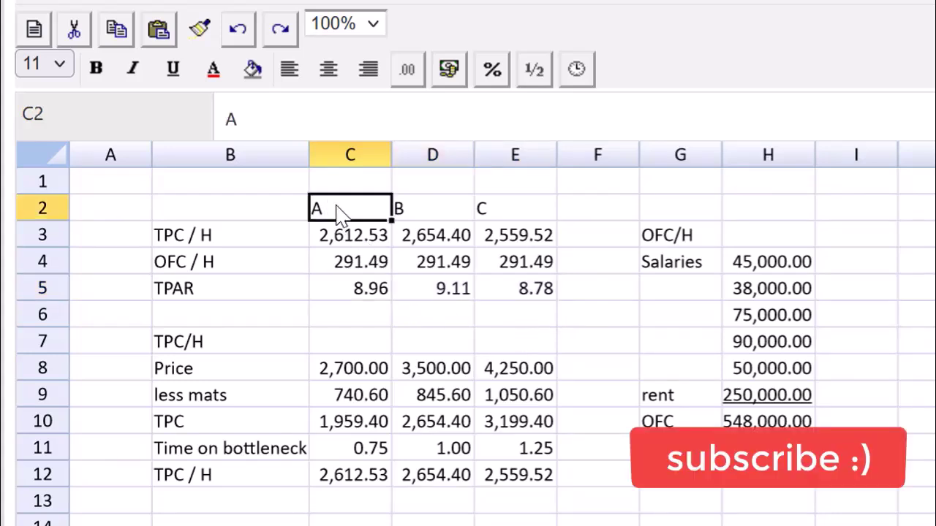
left_click_drag(337, 211, 488, 219)
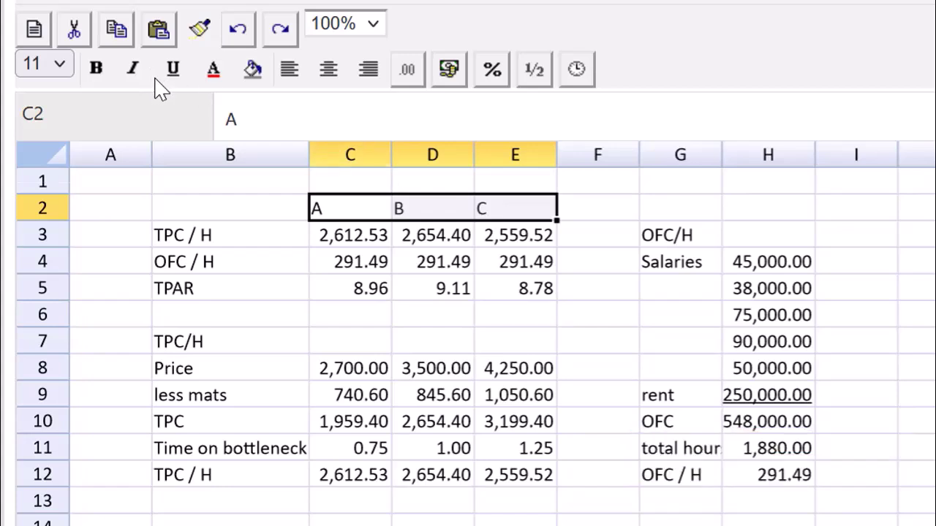
left_click(327, 82)
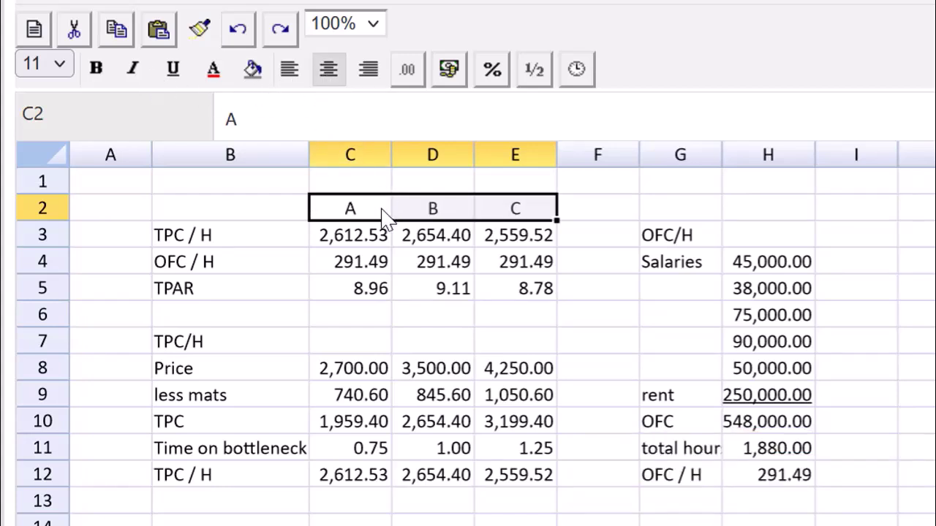
key("ctrl+b")
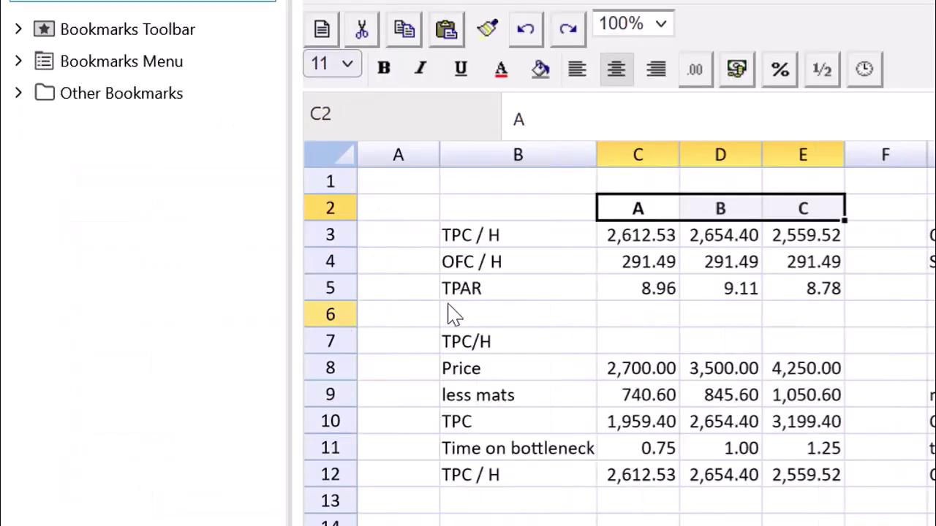
key("ctrl+b")
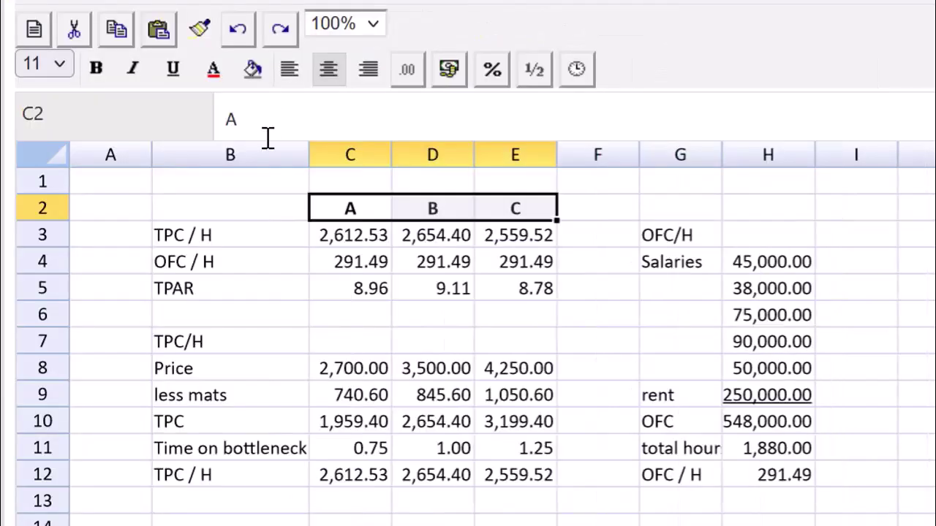
left_click(257, 243)
Bold the TPAR row, row 12's TPC / H and the G12:H12 OFC / H figure
left_click_drag(223, 293, 491, 290)
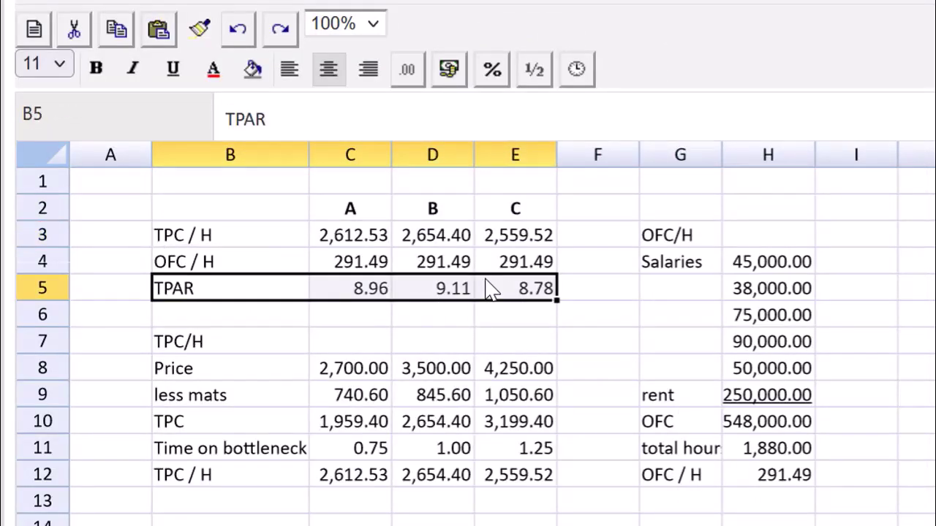
key("ctrl+b")
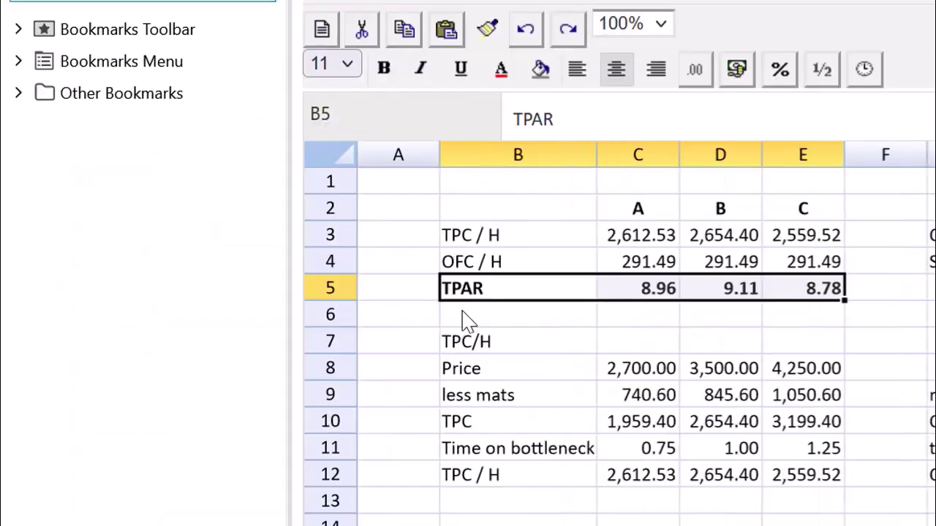
key("ctrl+b")
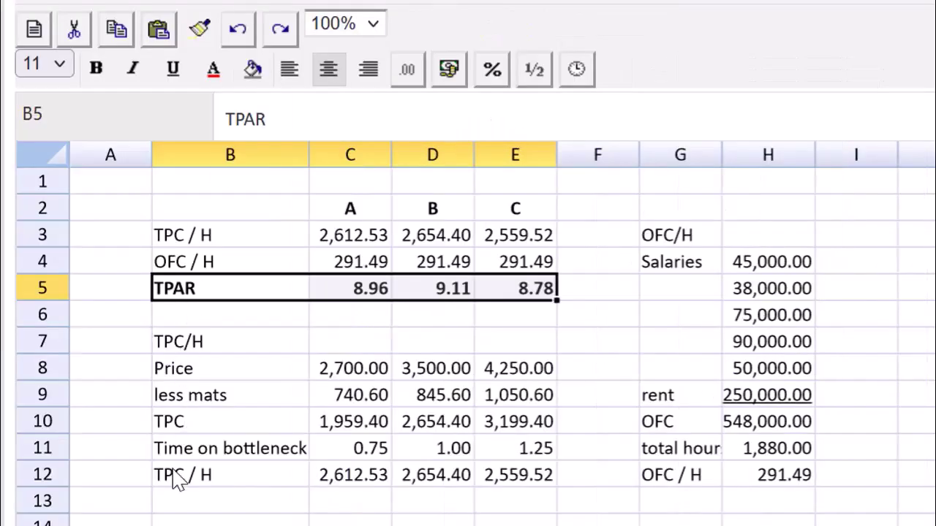
left_click_drag(178, 479, 502, 476)
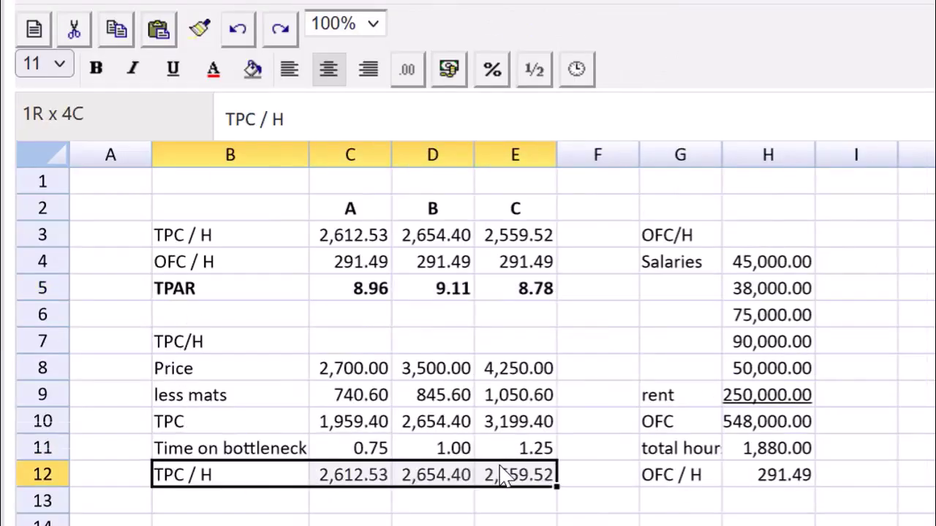
left_click(95, 70)
left_click_drag(658, 483, 763, 485)
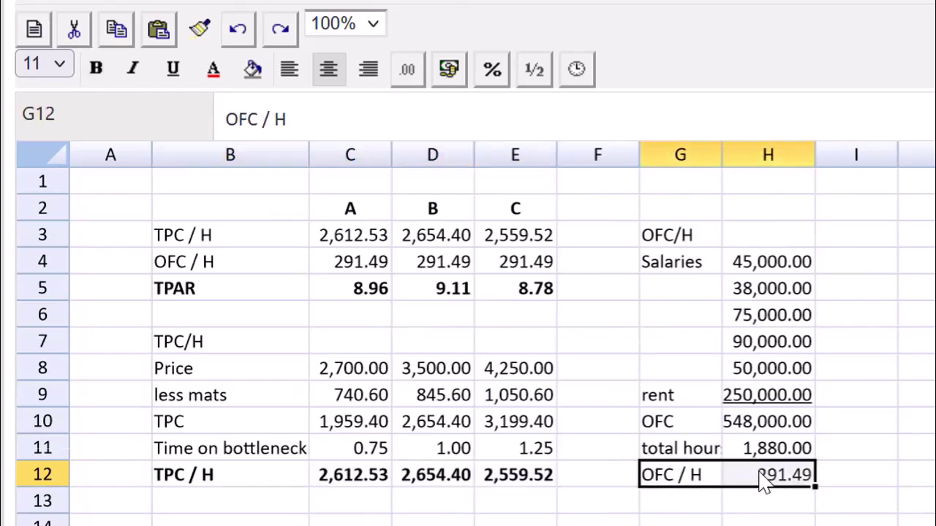
left_click(98, 70)
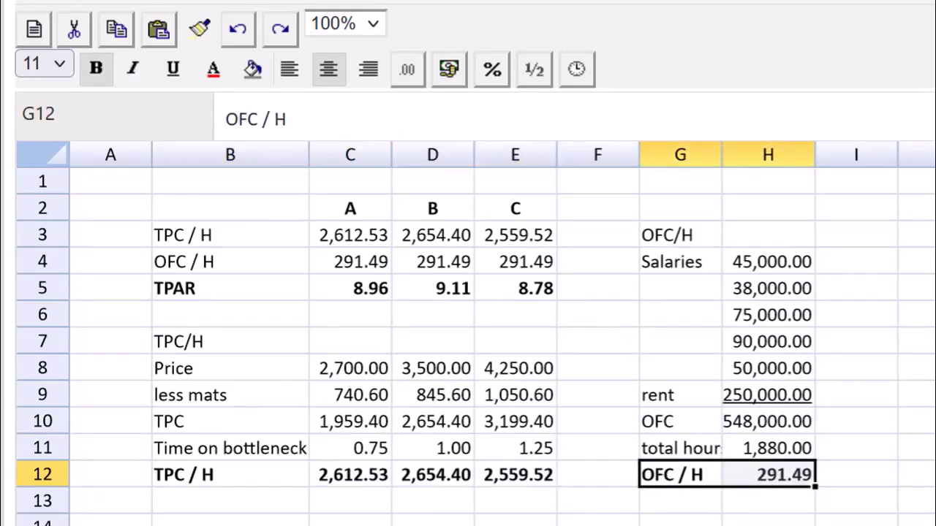